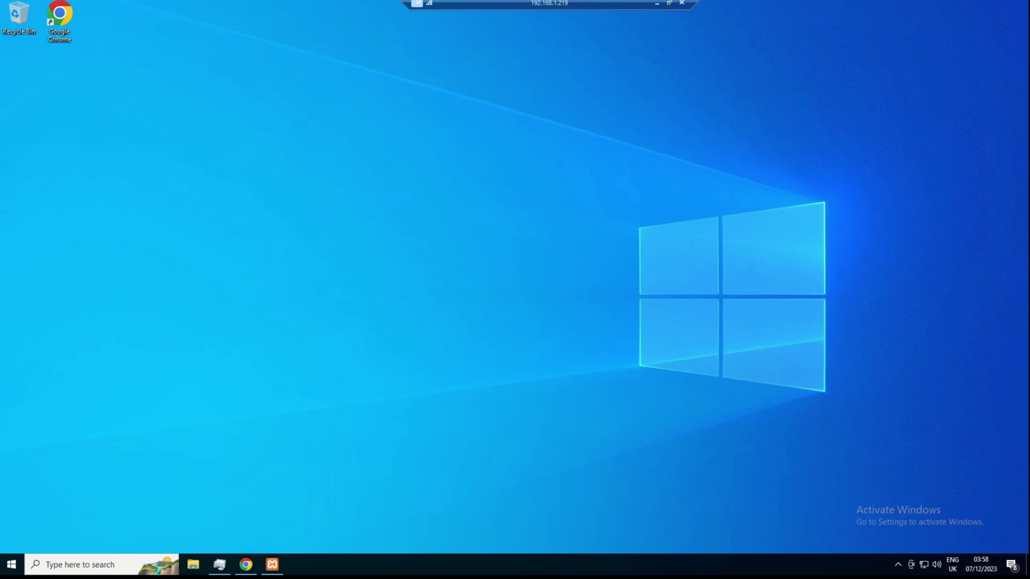
Download release.zip from the v0.0.1.04 release of the CSBrad/ASAM GitHub repository and keep the blocked file
{"action": "left_click", "coordinate": [242, 568]}
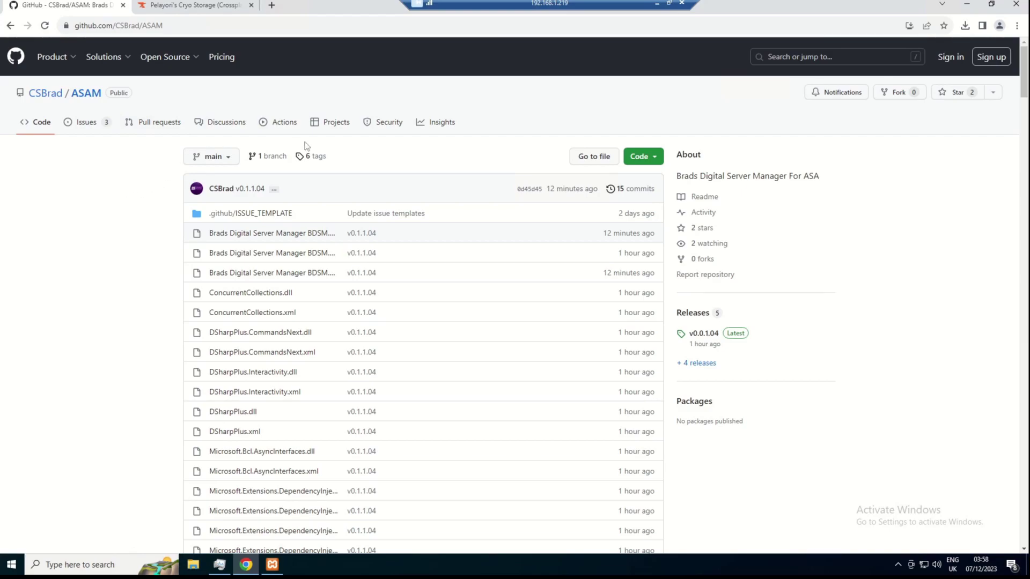
{"action": "scroll", "coordinate": [650, 151], "scroll_direction": "down", "scroll_amount": 1}
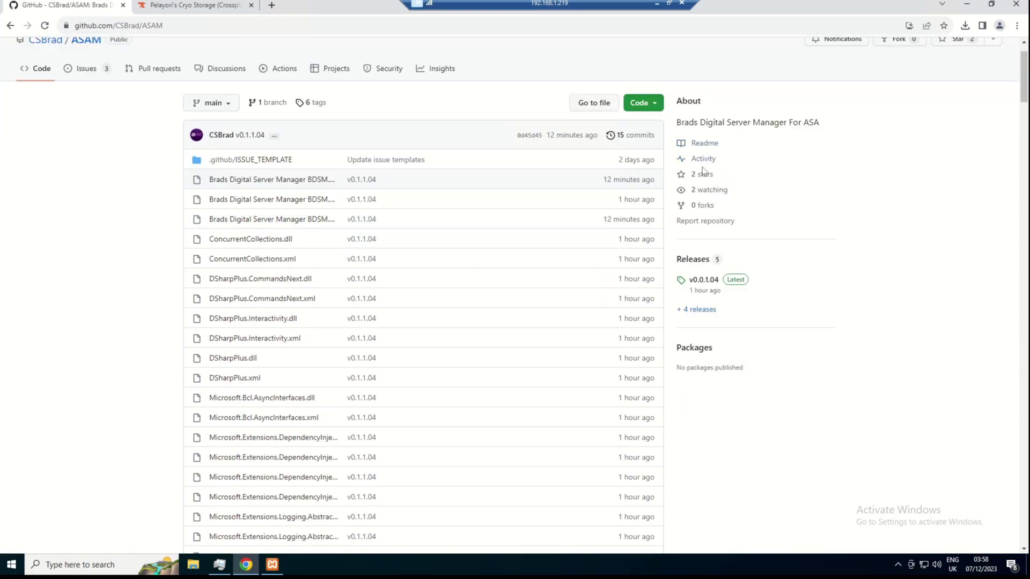
{"action": "left_click", "coordinate": [701, 281]}
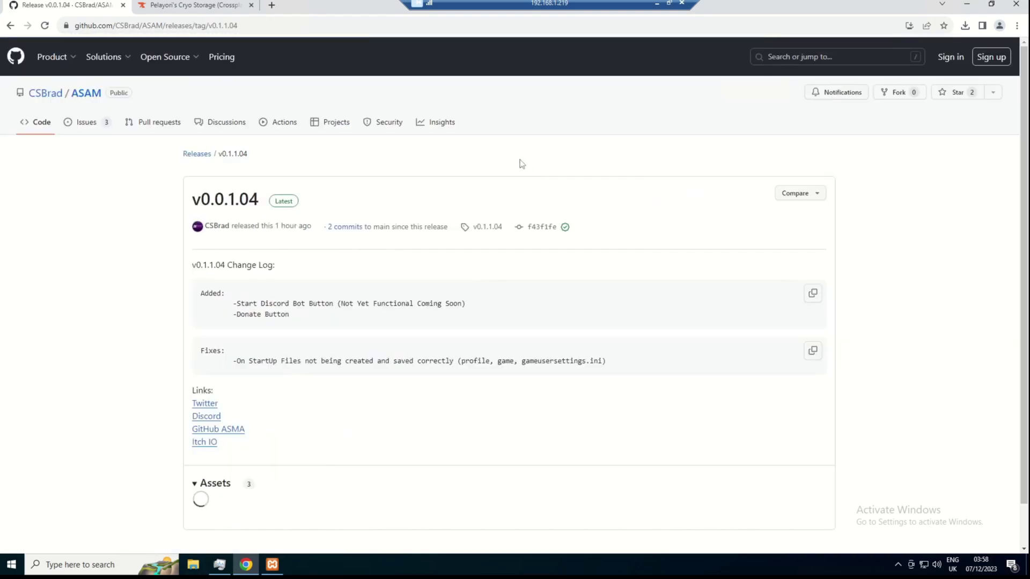
{"action": "scroll", "coordinate": [252, 144], "scroll_direction": "down", "scroll_amount": 1}
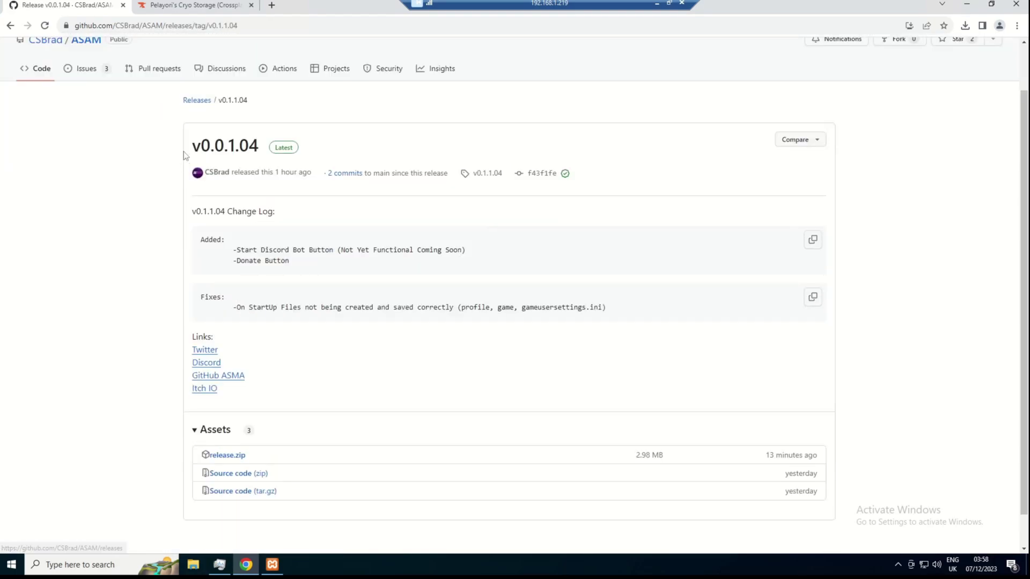
{"action": "left_click", "coordinate": [235, 456]}
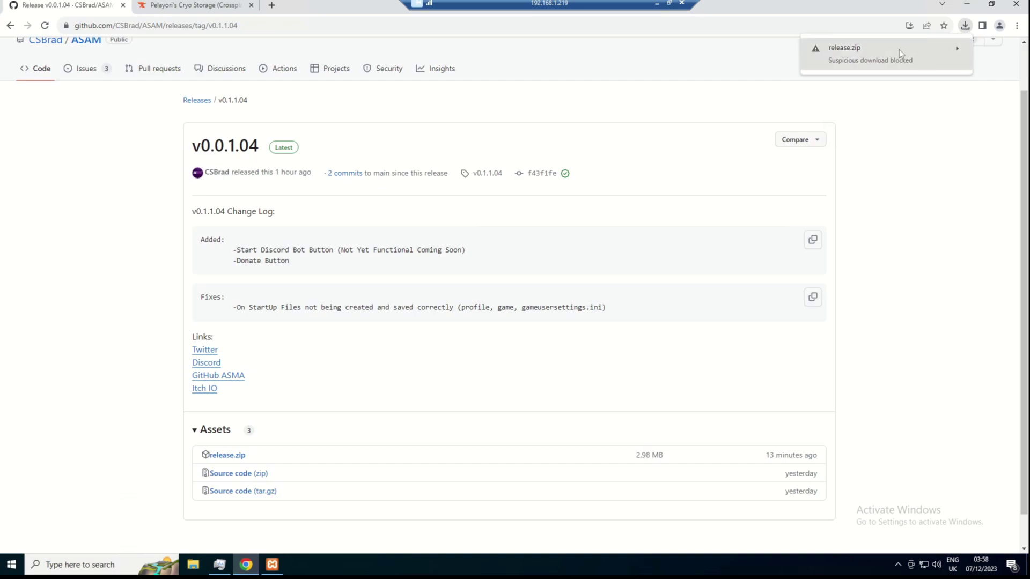
{"action": "left_click", "coordinate": [898, 50]}
{"action": "left_click", "coordinate": [910, 107]}
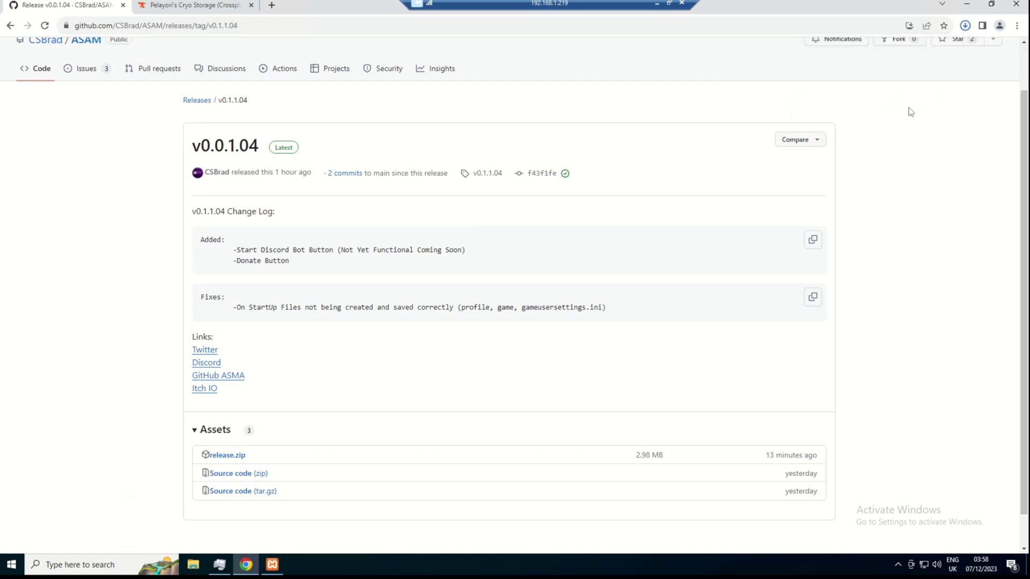
Open the downloaded release.zip archive and begin extracting all of its files
{"action": "left_click", "coordinate": [965, 25]}
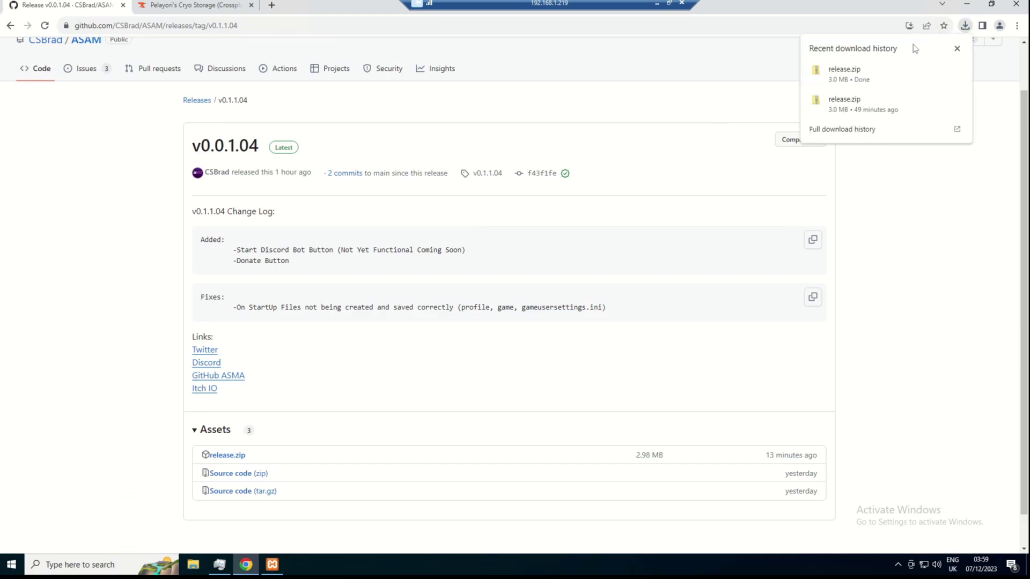
{"action": "left_click", "coordinate": [871, 70]}
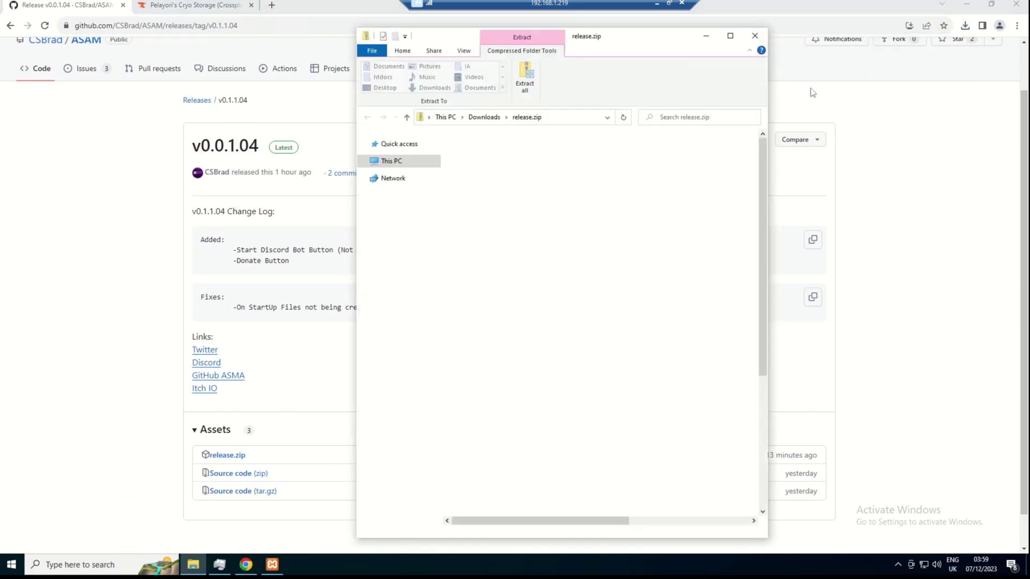
{"action": "left_click_drag", "start_coordinate": [640, 44], "coordinate": [695, 29]}
{"action": "left_click", "coordinate": [588, 65]}
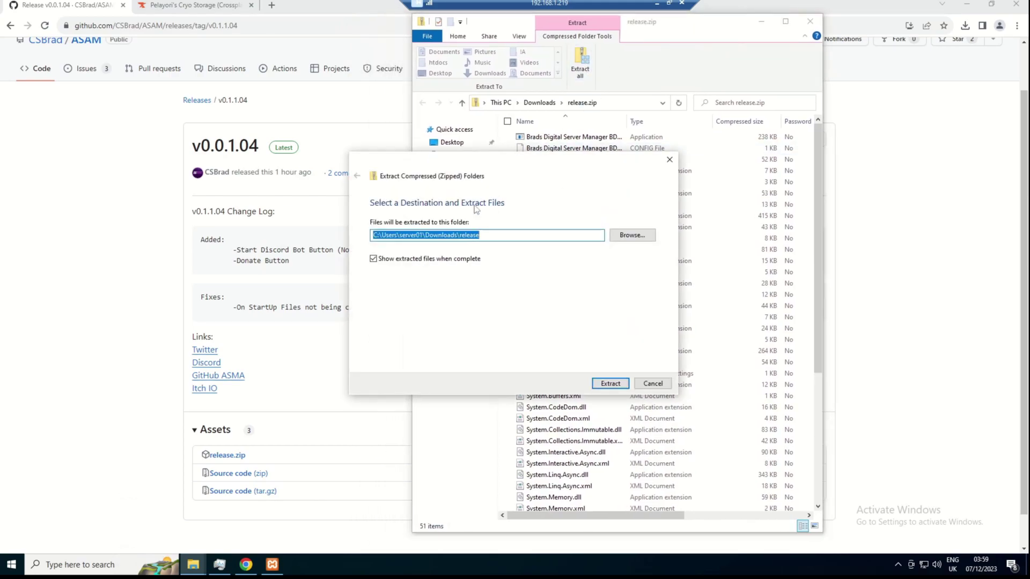
Create a folder named ASAM on the desktop and extract the archive into it
{"action": "key", "text": "Tab"}
{"action": "key", "text": "Return"}
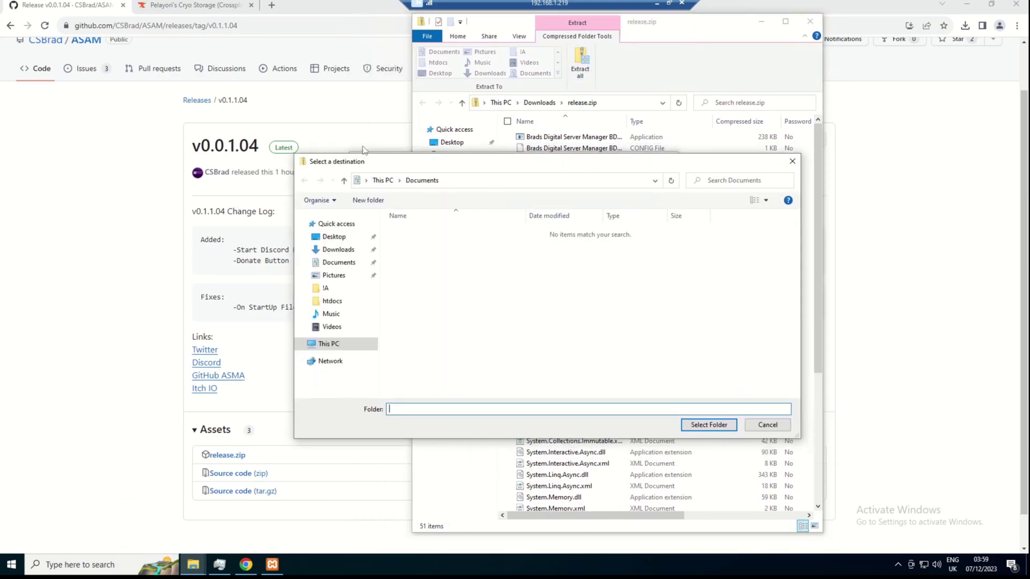
{"action": "left_click", "coordinate": [271, 218]}
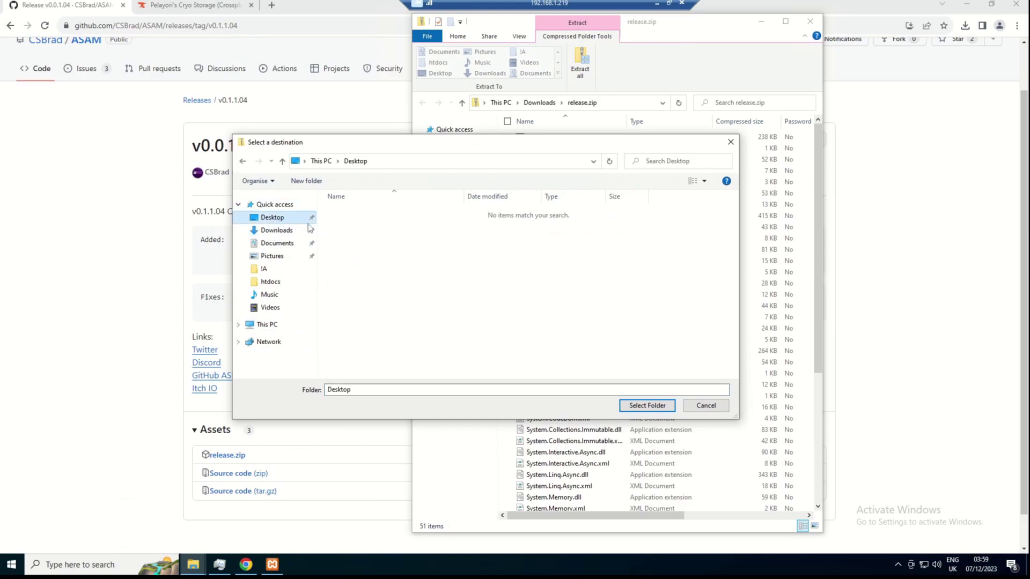
{"action": "left_click", "coordinate": [325, 186]}
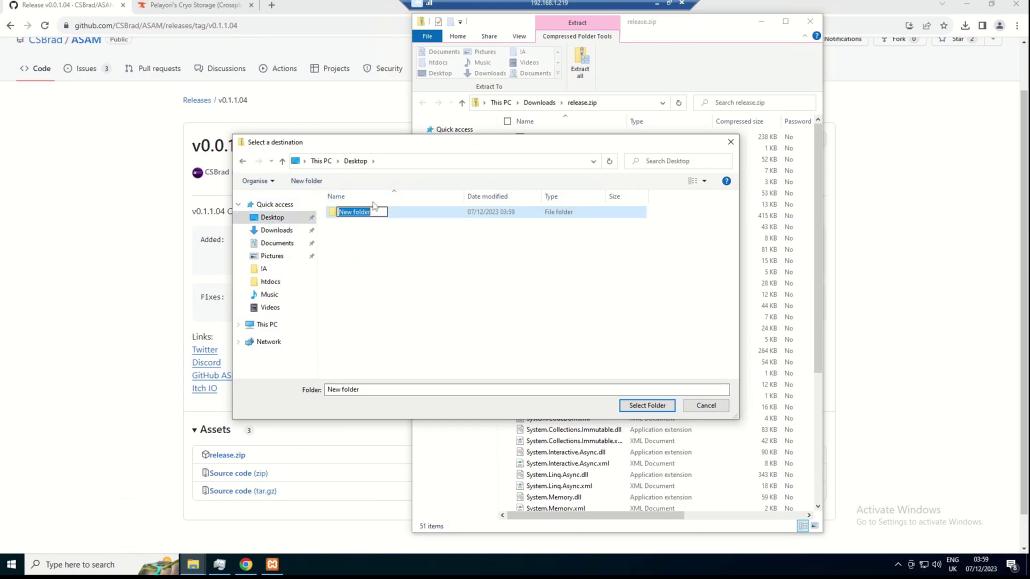
{"action": "type", "text": "ASAM"}
{"action": "left_click", "coordinate": [403, 256]}
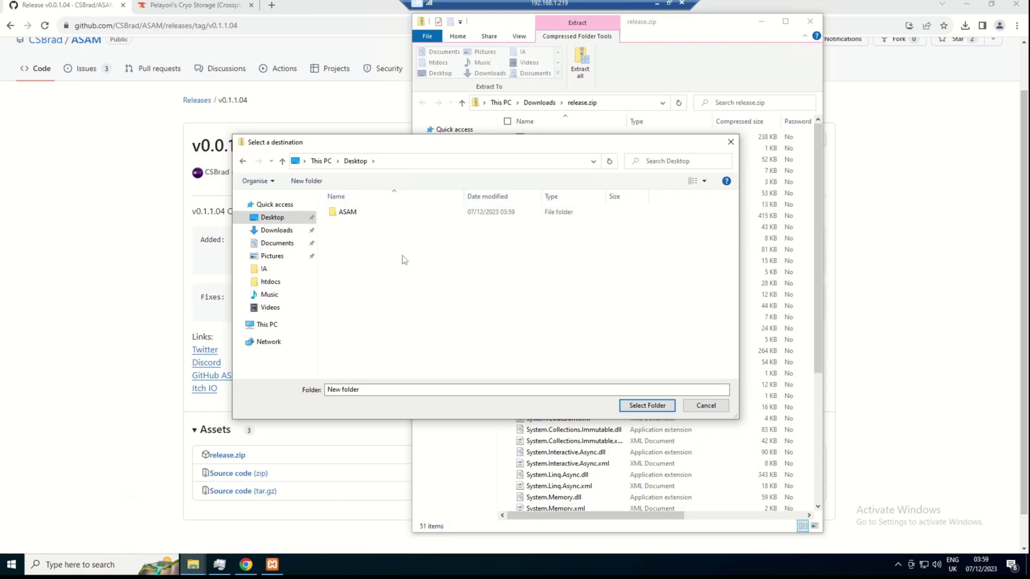
{"action": "left_click", "coordinate": [384, 213]}
{"action": "left_click", "coordinate": [646, 406]}
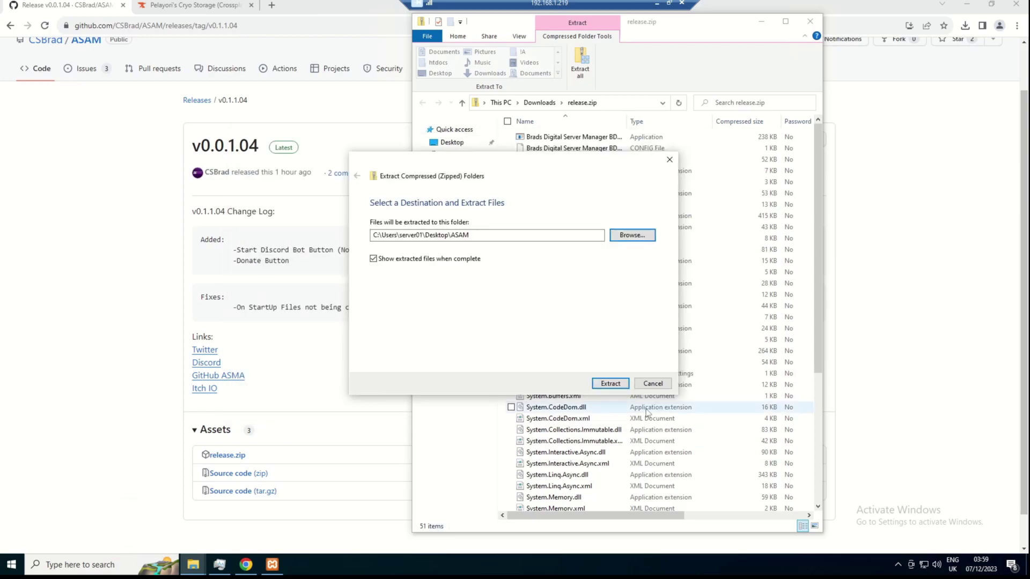
{"action": "left_click", "coordinate": [610, 383]}
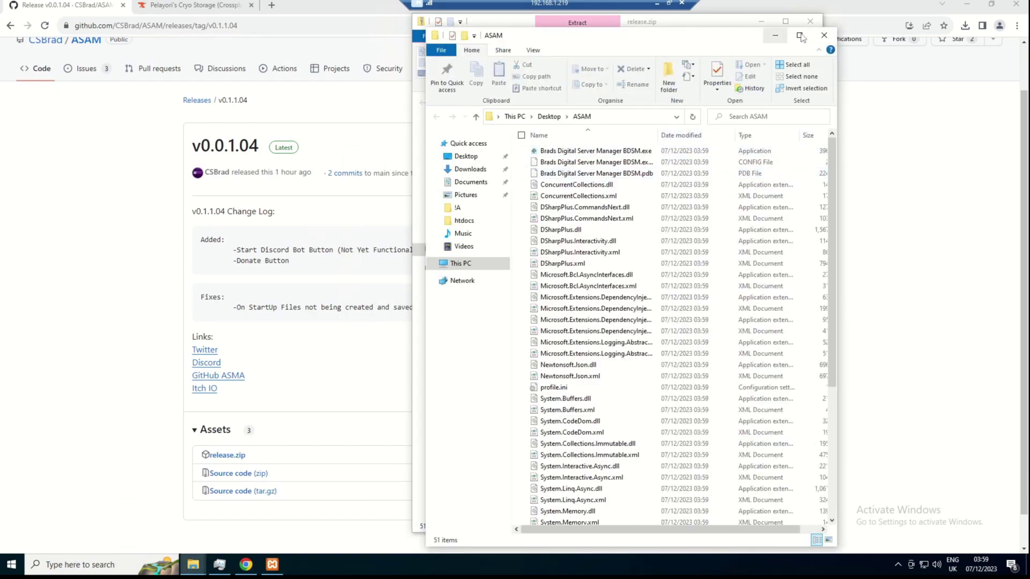
Clear away the archive and browser windows, and run Brads Digital Server Manager BDSM.exe despite the SmartScreen block
{"action": "left_click", "coordinate": [810, 21]}
{"action": "left_click", "coordinate": [967, 6]}
{"action": "left_click_drag", "start_coordinate": [727, 40], "coordinate": [857, 17]}
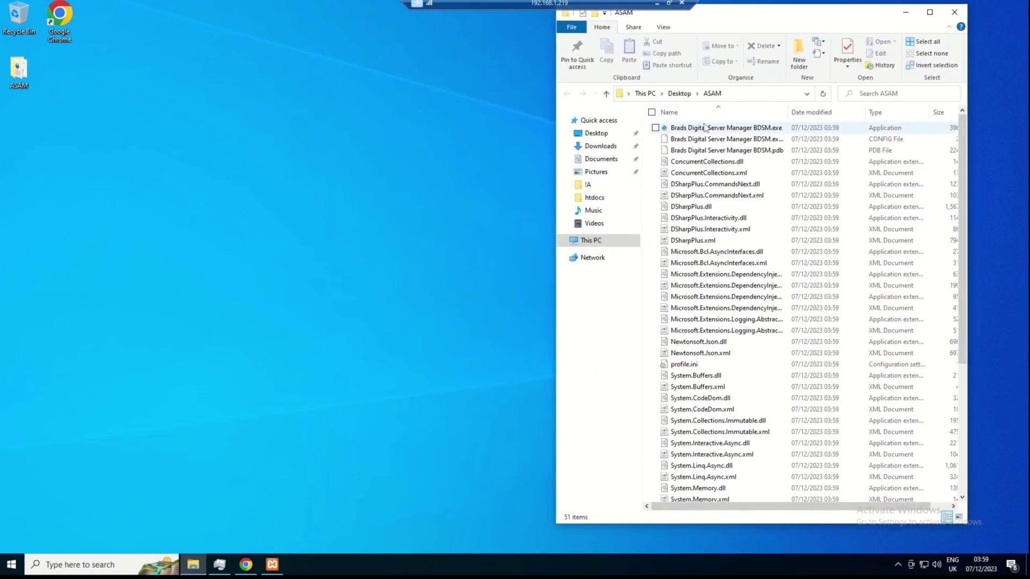
{"action": "double_click", "coordinate": [703, 129]}
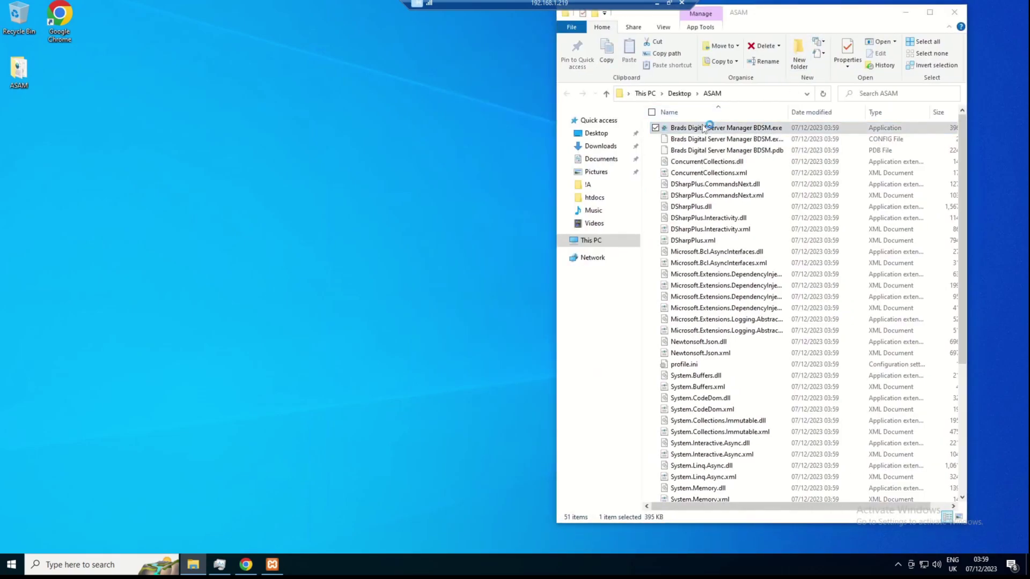
{"action": "left_click", "coordinate": [402, 202]}
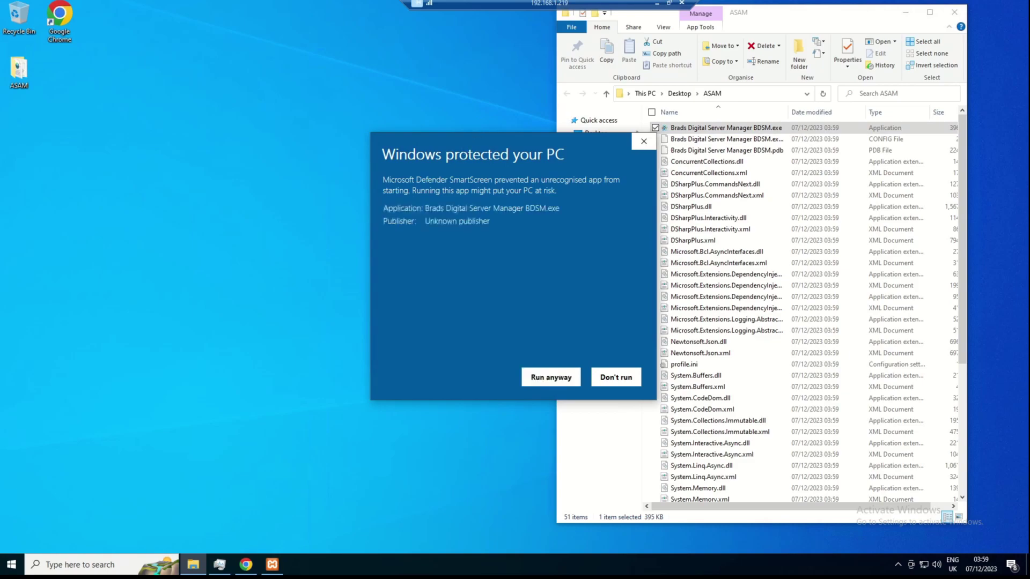
{"action": "left_click", "coordinate": [541, 375]}
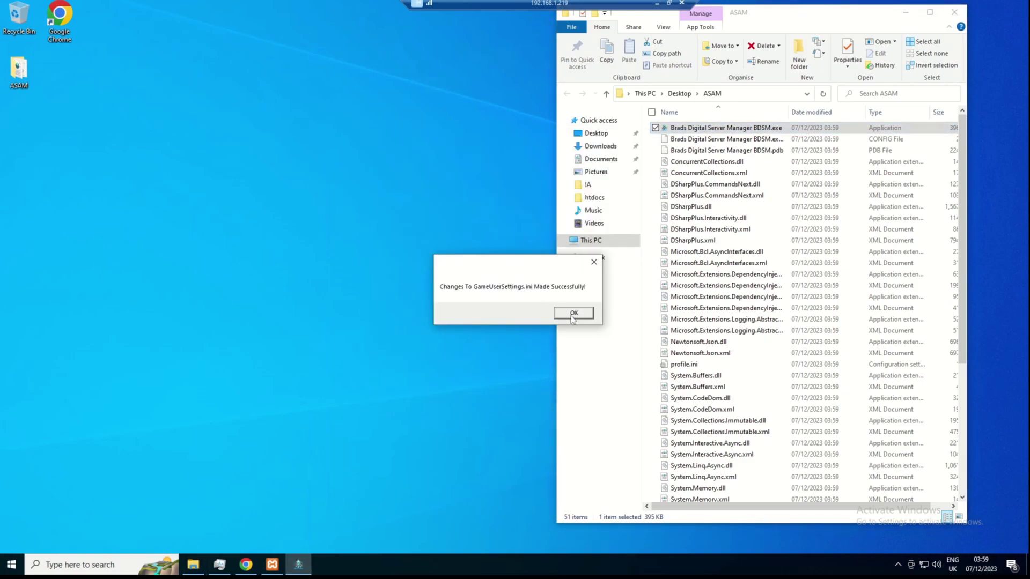
Acknowledge the server manager's startup file notices and move its window so that all settings are in view
{"action": "left_click", "coordinate": [572, 316]}
{"action": "left_click", "coordinate": [575, 317]}
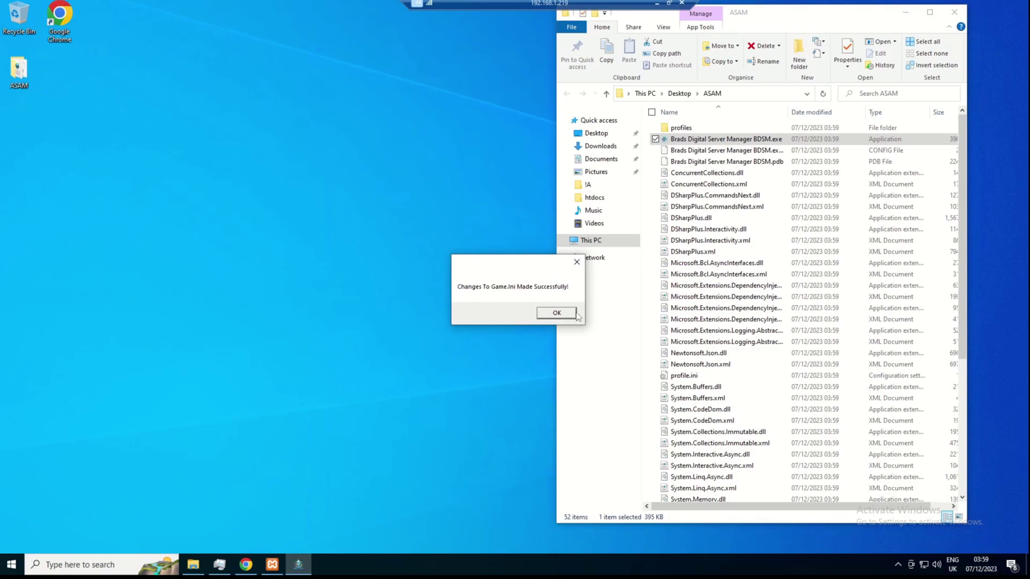
{"action": "left_click", "coordinate": [557, 315]}
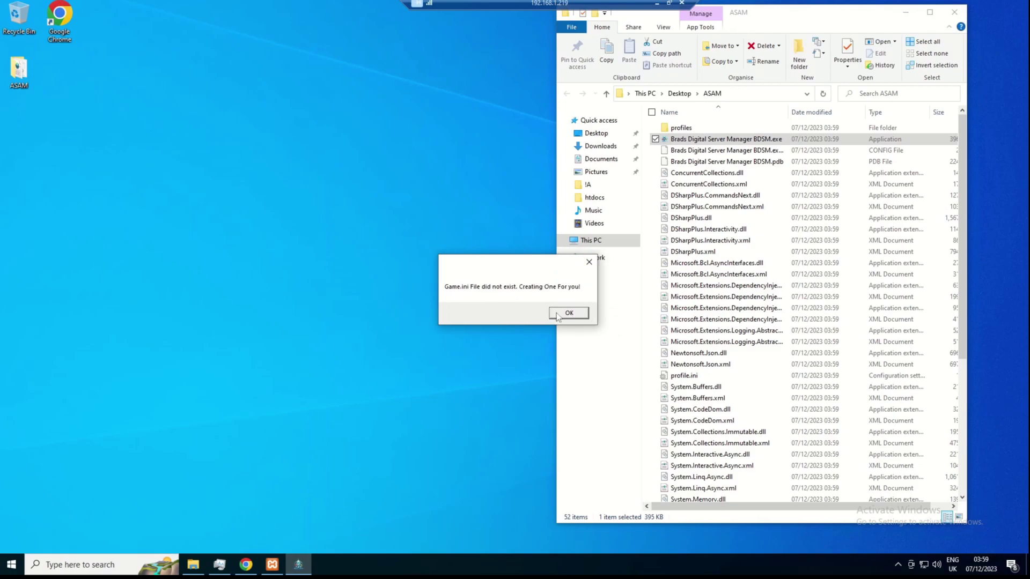
{"action": "left_click", "coordinate": [559, 315]}
{"action": "left_click", "coordinate": [582, 315]}
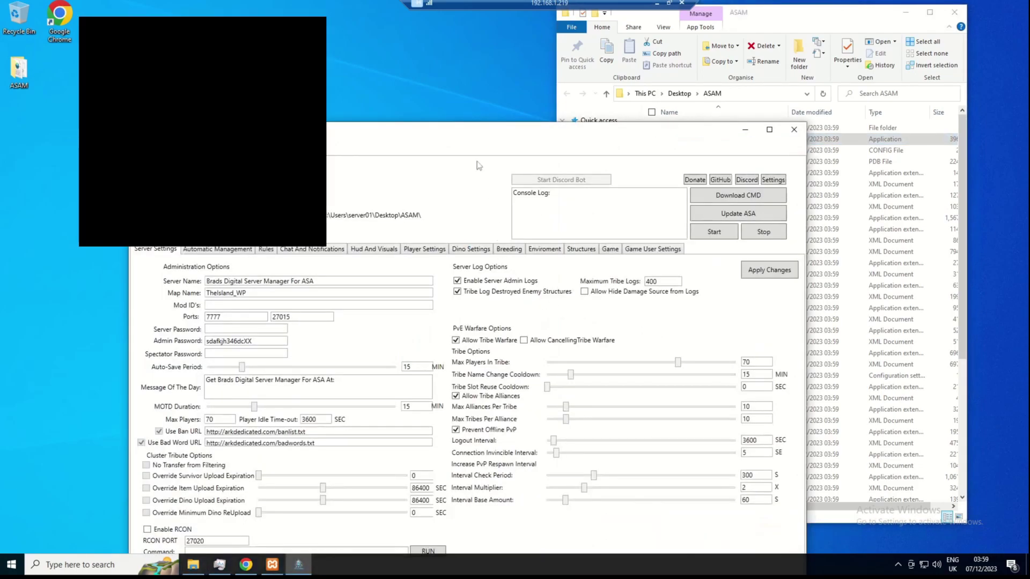
{"action": "left_click_drag", "start_coordinate": [443, 153], "coordinate": [376, 24]}
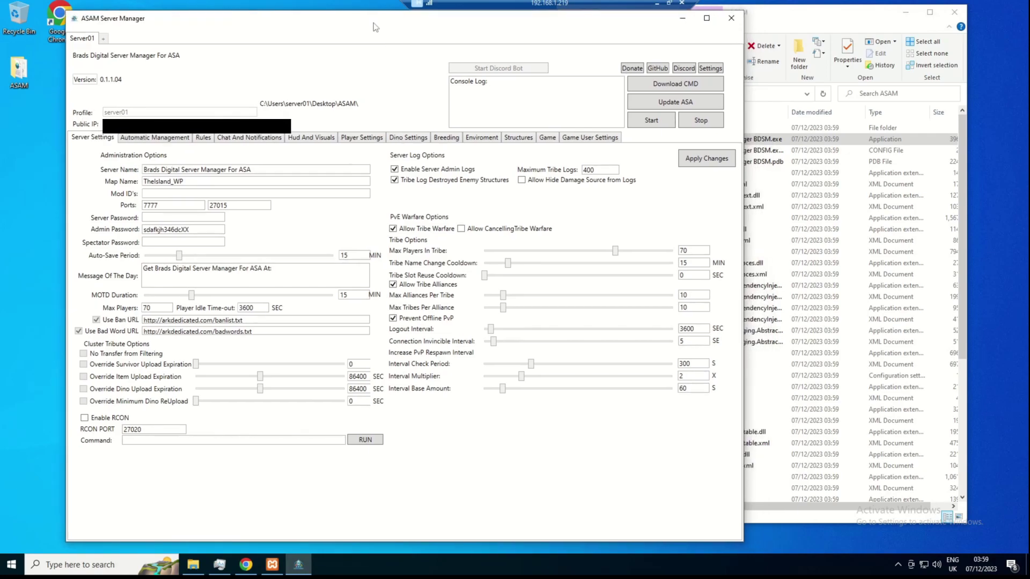
{"action": "left_click_drag", "start_coordinate": [492, 26], "coordinate": [474, 29]}
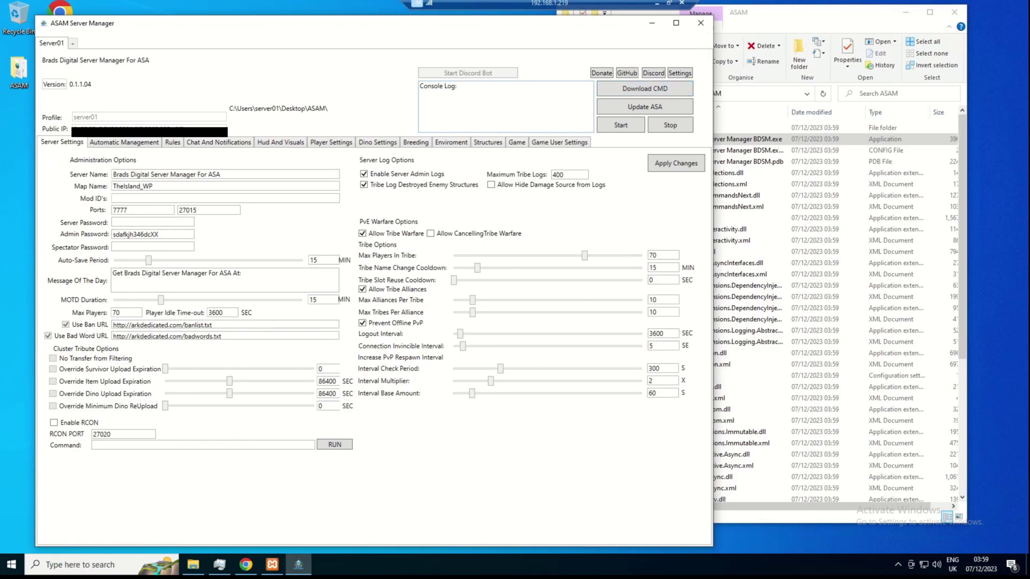
Download and install Steam CMD with the server manager, acknowledge the notices and exit its console with quit
{"action": "left_click", "coordinate": [644, 89]}
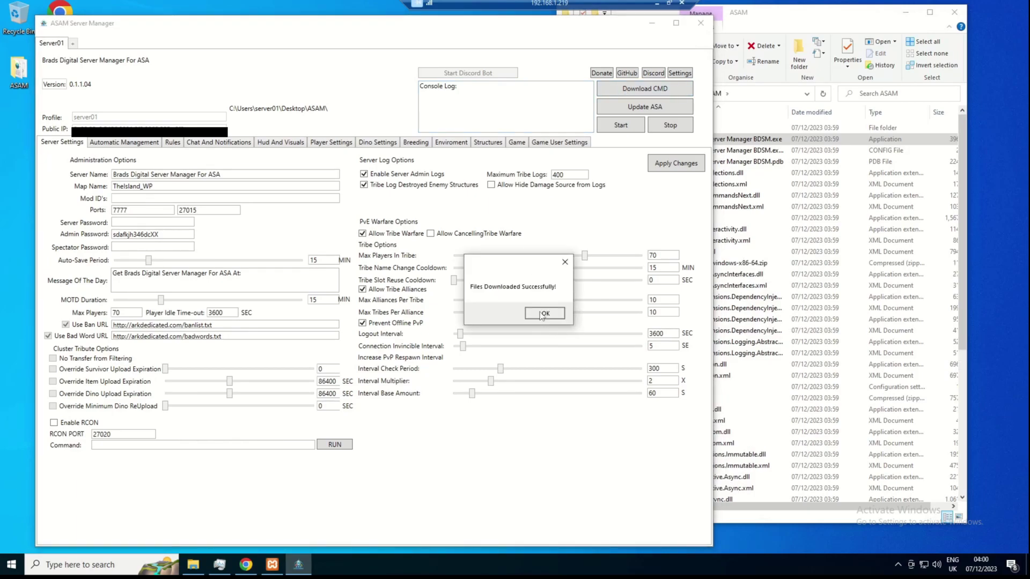
{"action": "left_click", "coordinate": [542, 316]}
{"action": "left_click", "coordinate": [554, 316]}
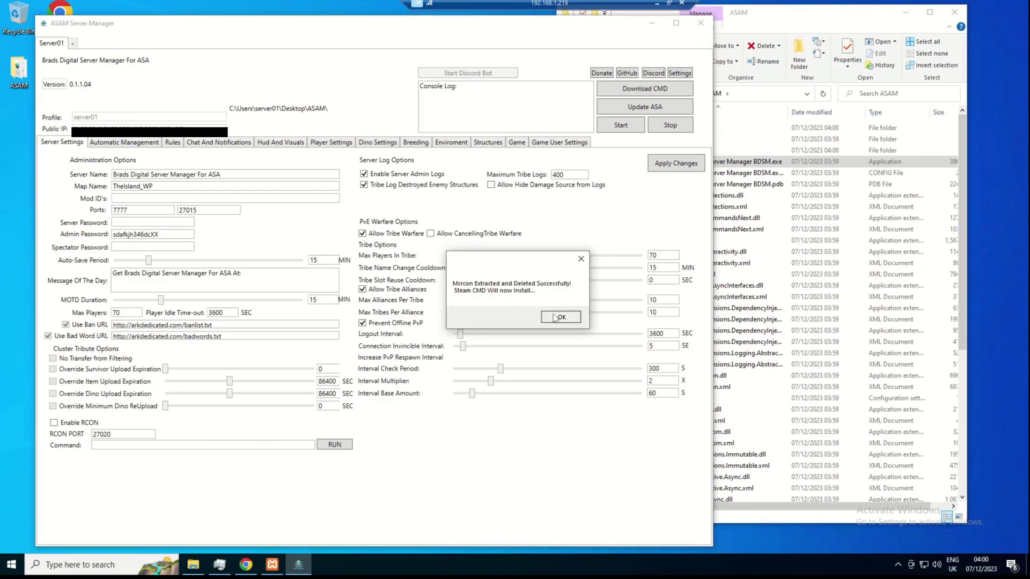
{"action": "left_click", "coordinate": [557, 317]}
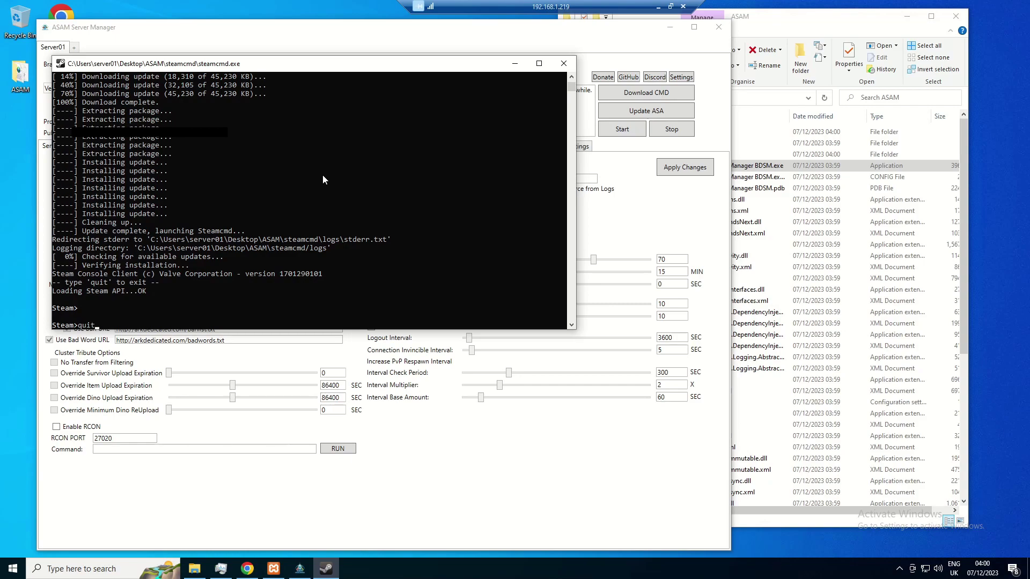
{"action": "key", "text": "Return"}
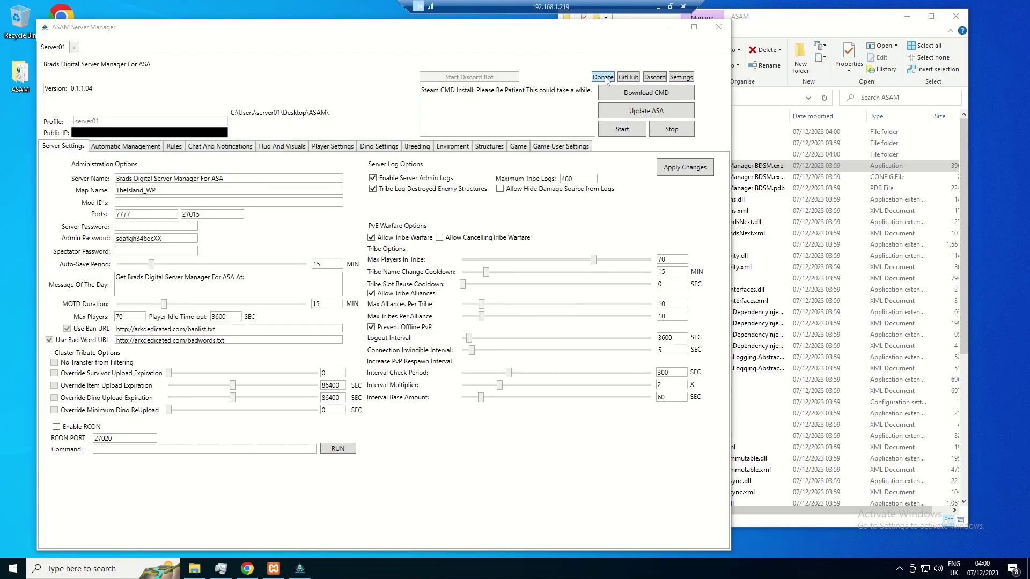
Start the ASA server file update and set the server name to ASAM|10X|
{"action": "left_click", "coordinate": [586, 69]}
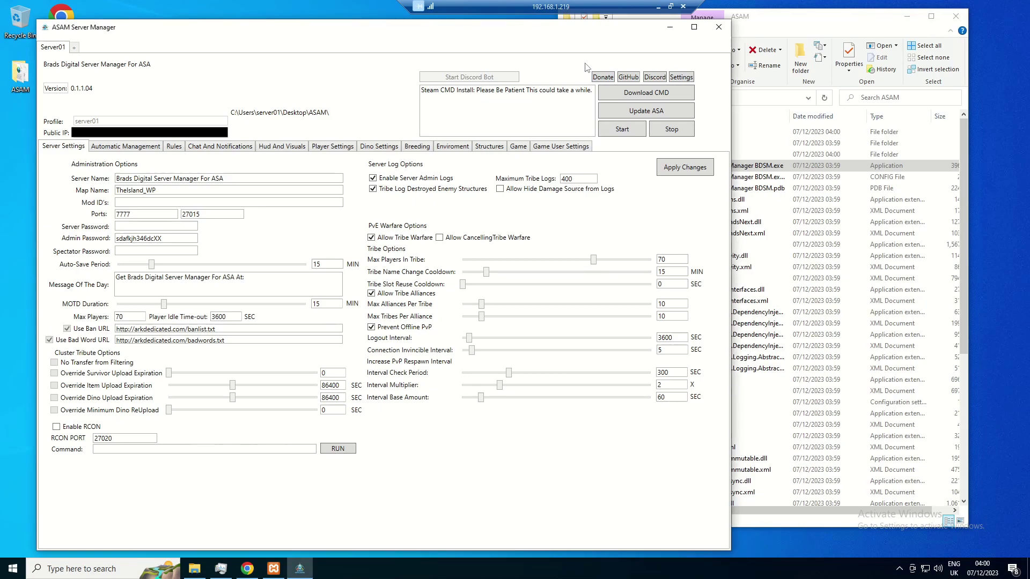
{"action": "left_click", "coordinate": [637, 111]}
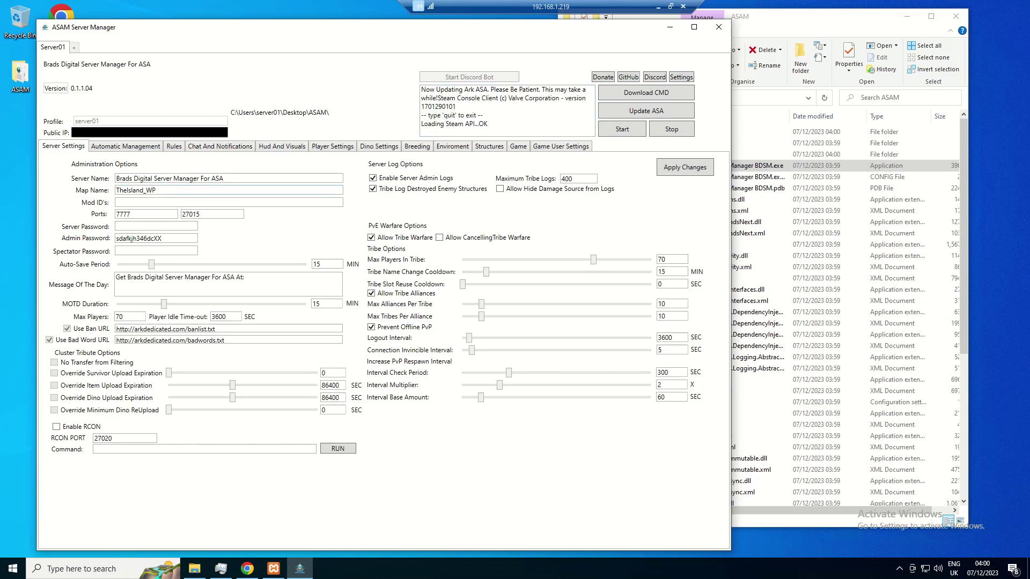
{"action": "left_click_drag", "start_coordinate": [238, 182], "coordinate": [57, 179]}
{"action": "type", "text": "ASAM|10X"}
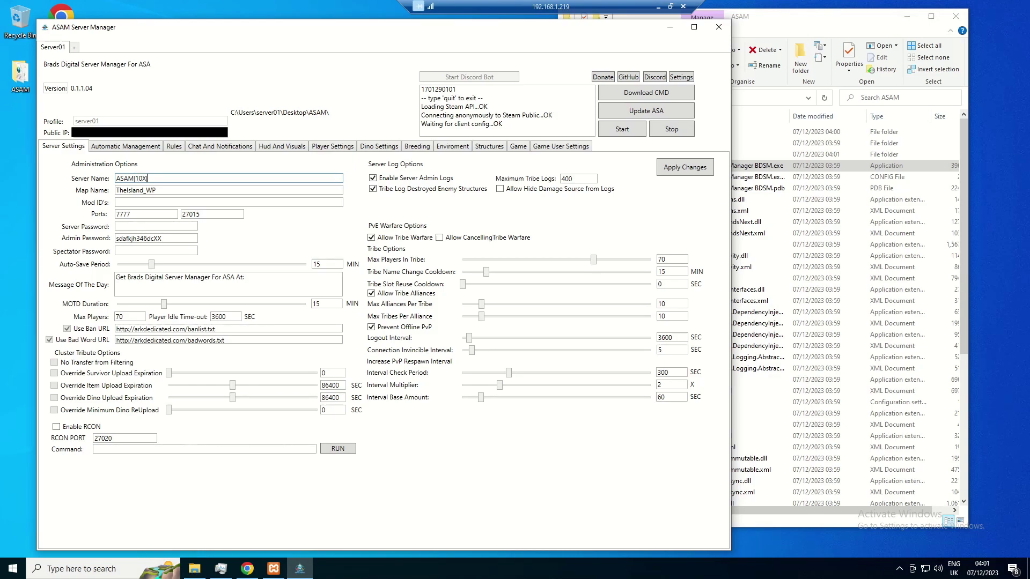
{"action": "left_click", "coordinate": [244, 278]}
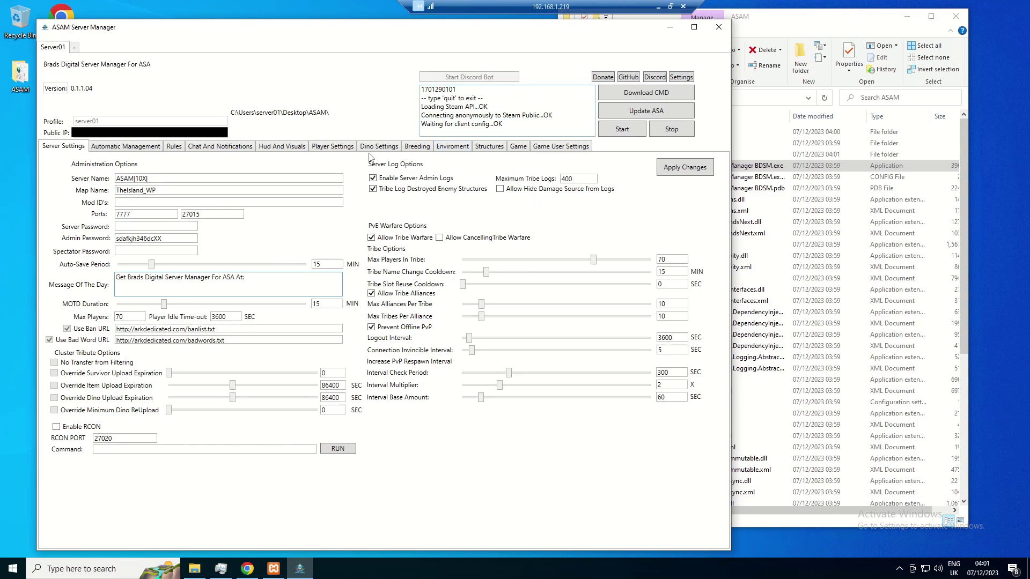
Review the automatic management options and toggle Prevent Spawn Animations, Use Corpse Locator and Allow Unlimited Respecs in the rules
{"action": "left_click", "coordinate": [118, 152]}
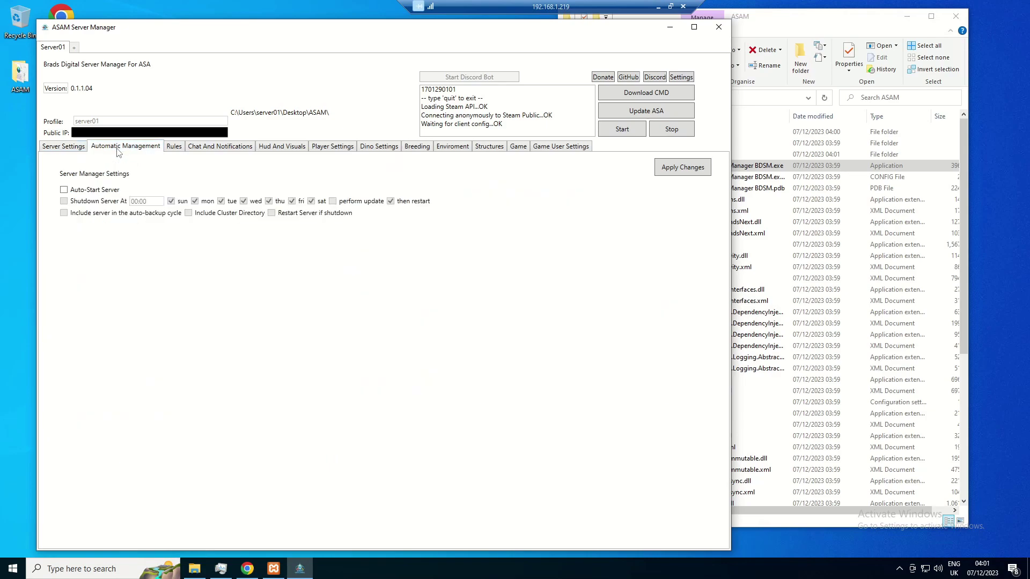
{"action": "left_click", "coordinate": [175, 148]}
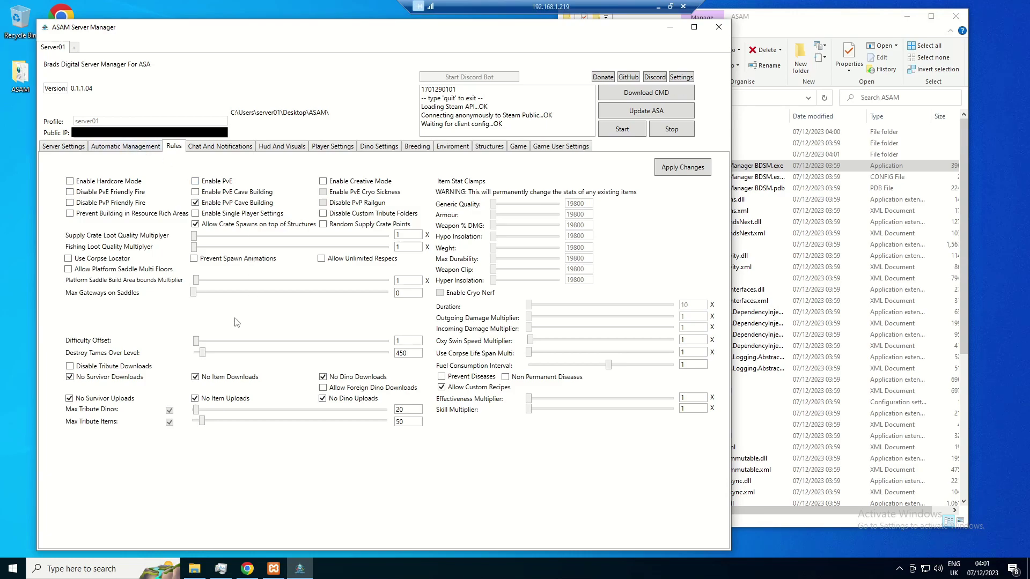
{"action": "left_click", "coordinate": [228, 264]}
{"action": "left_click", "coordinate": [96, 263]}
{"action": "left_click", "coordinate": [351, 263]}
Enable Limit Turrets in Range in the structure settings, set the turret limit to 430 and apply the changes
{"action": "left_click", "coordinate": [490, 146]}
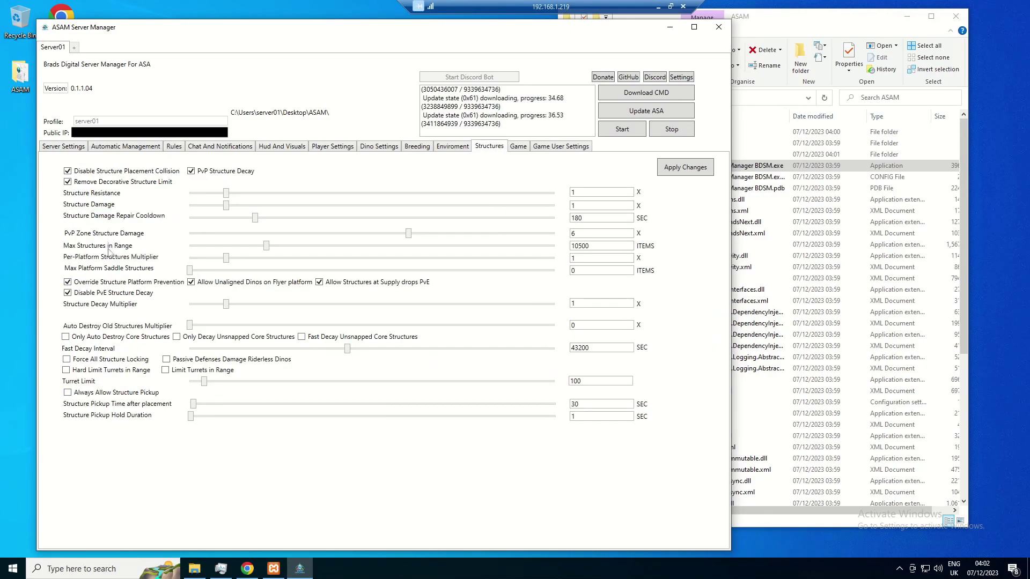
{"action": "left_click", "coordinate": [204, 375]}
{"action": "left_click_drag", "start_coordinate": [205, 380], "coordinate": [252, 382]}
{"action": "left_click", "coordinate": [678, 171]}
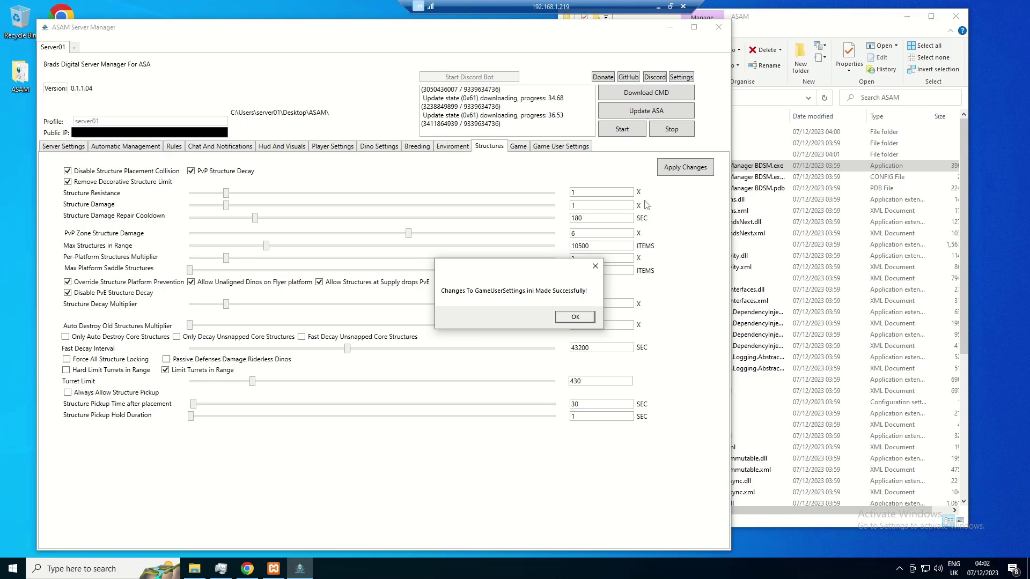
{"action": "left_click", "coordinate": [570, 317]}
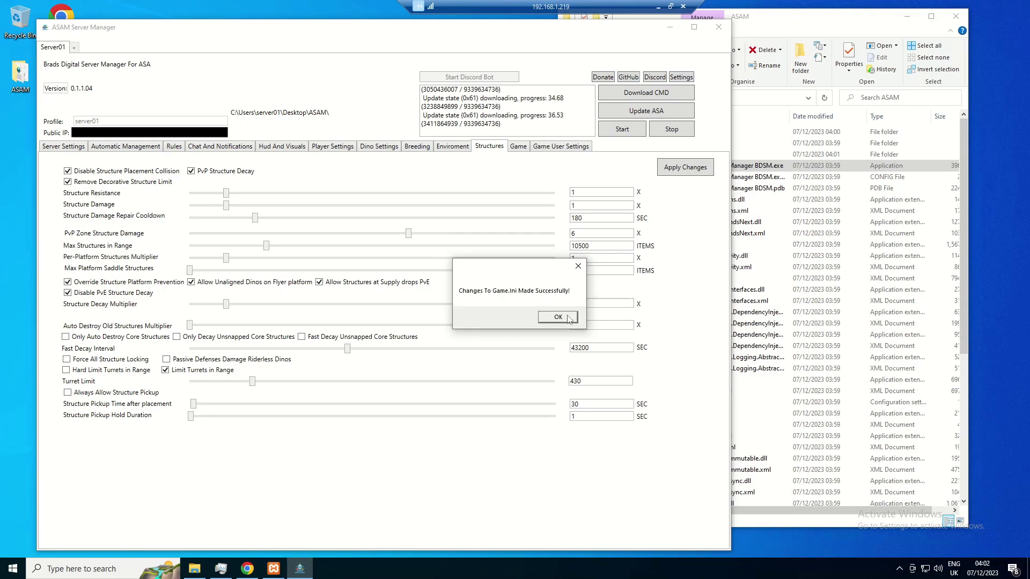
{"action": "left_click", "coordinate": [558, 317]}
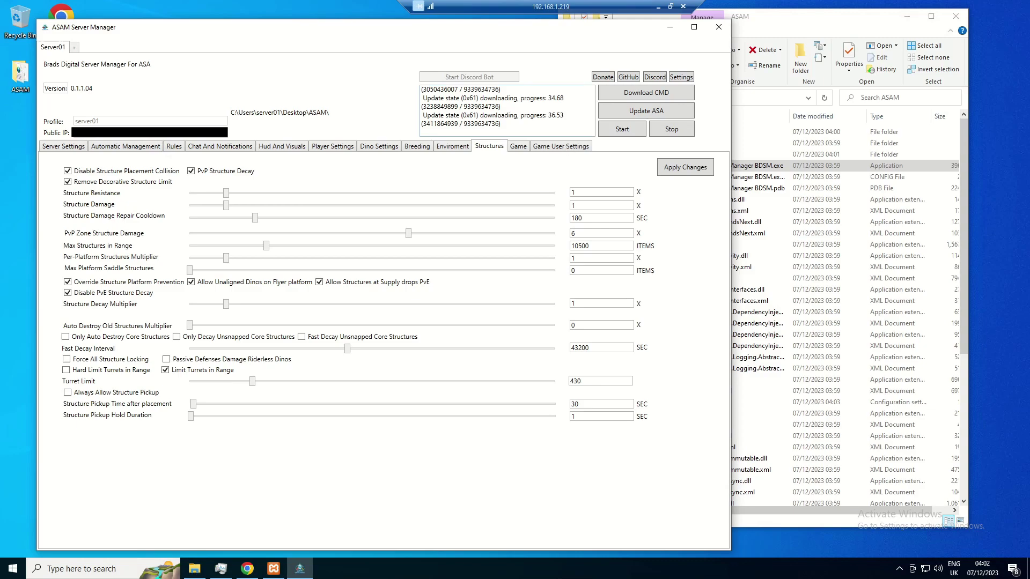
Enable Auto restart with a 720-minute grace period in the manager's restart options and save the changes
{"action": "left_click", "coordinate": [682, 77]}
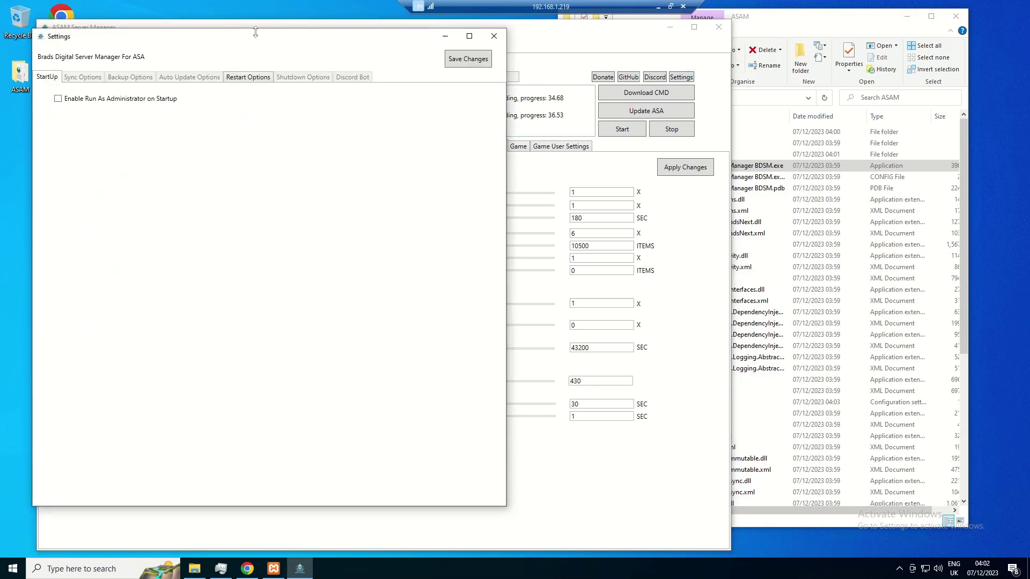
{"action": "left_click_drag", "start_coordinate": [254, 40], "coordinate": [279, 50]}
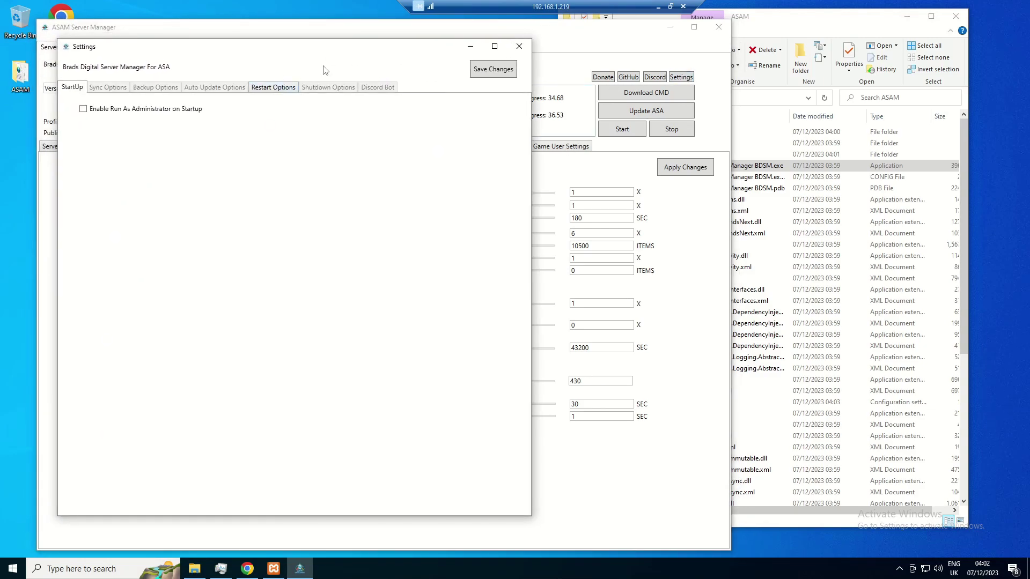
{"action": "left_click", "coordinate": [286, 87]}
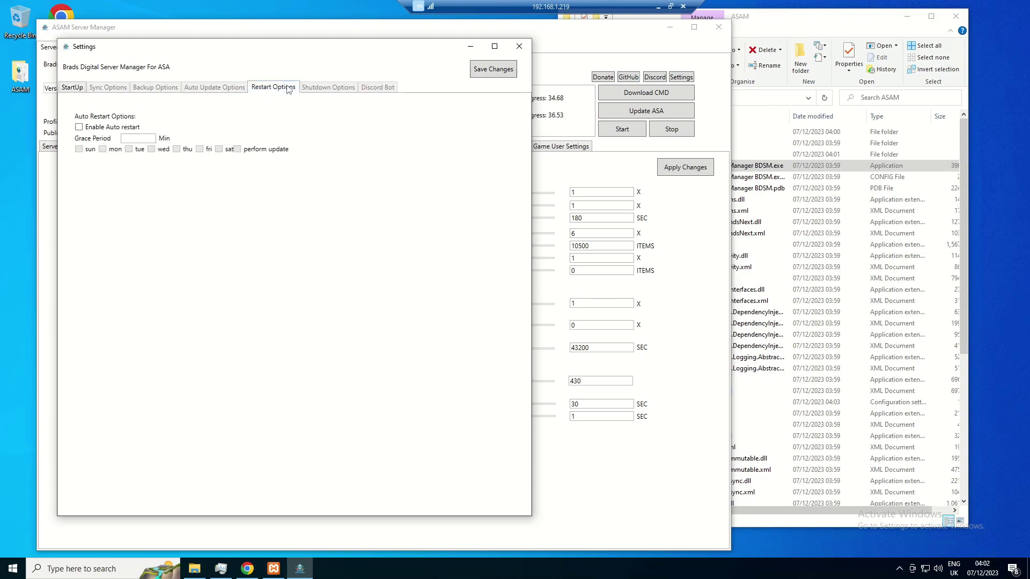
{"action": "left_click", "coordinate": [107, 127]}
{"action": "key", "text": "Tab"}
{"action": "left_click", "coordinate": [496, 73]}
{"action": "left_click", "coordinate": [567, 316]}
Review the manager's startup and restart options and close the Settings window
{"action": "left_click", "coordinate": [81, 89]}
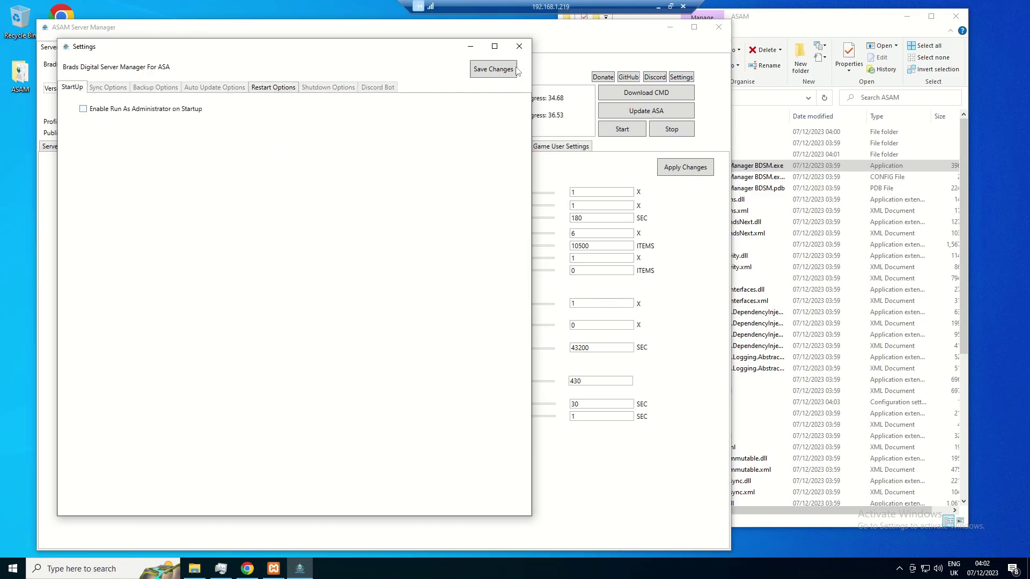
{"action": "left_click", "coordinate": [272, 92]}
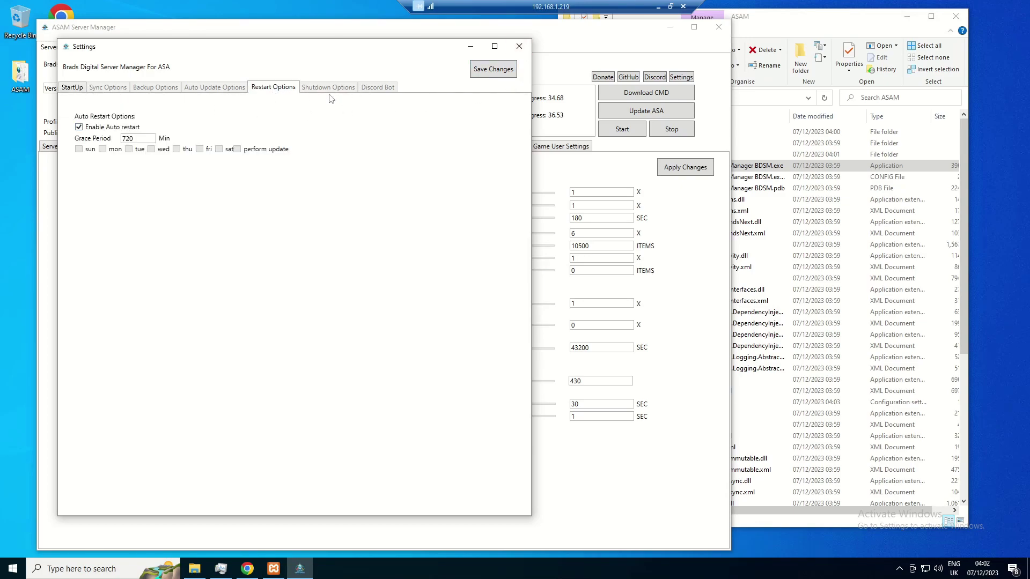
{"action": "left_click_drag", "start_coordinate": [363, 57], "coordinate": [400, 55]}
{"action": "left_click_drag", "start_coordinate": [314, 44], "coordinate": [323, 52]}
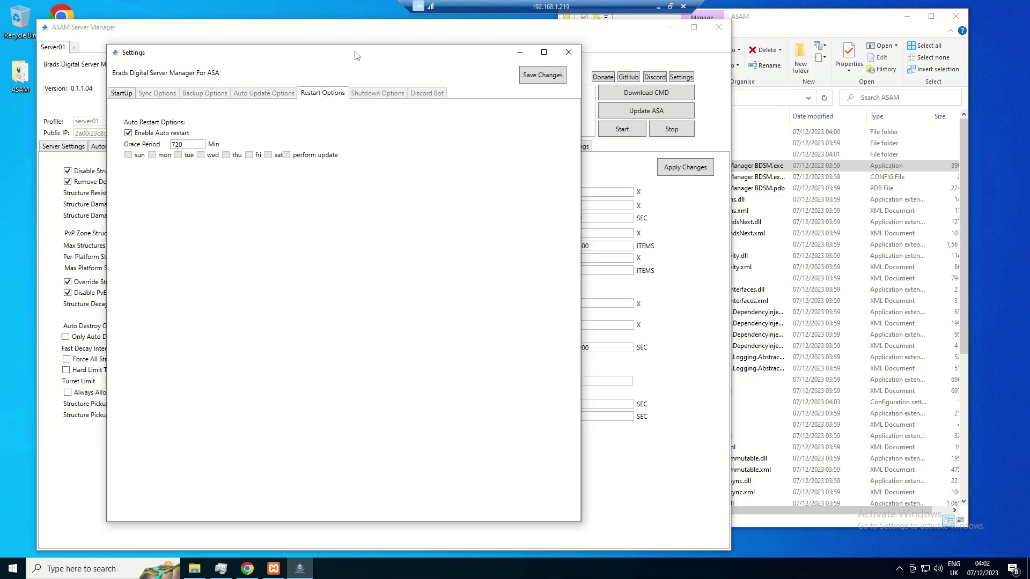
{"action": "left_click", "coordinate": [567, 54]}
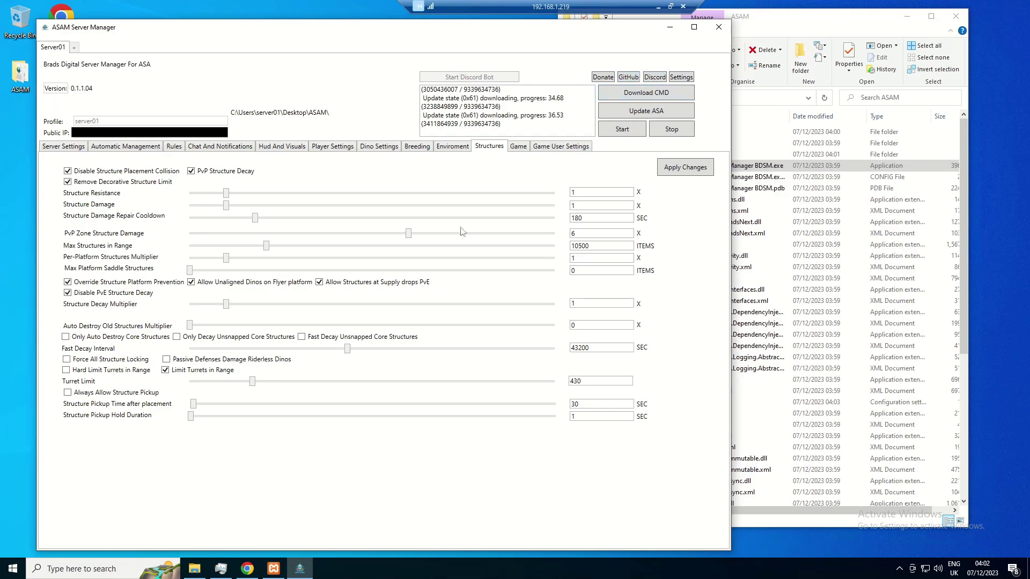
Check the status of the ASA server file update in the server manager's output log
{"action": "left_click", "coordinate": [247, 570]}
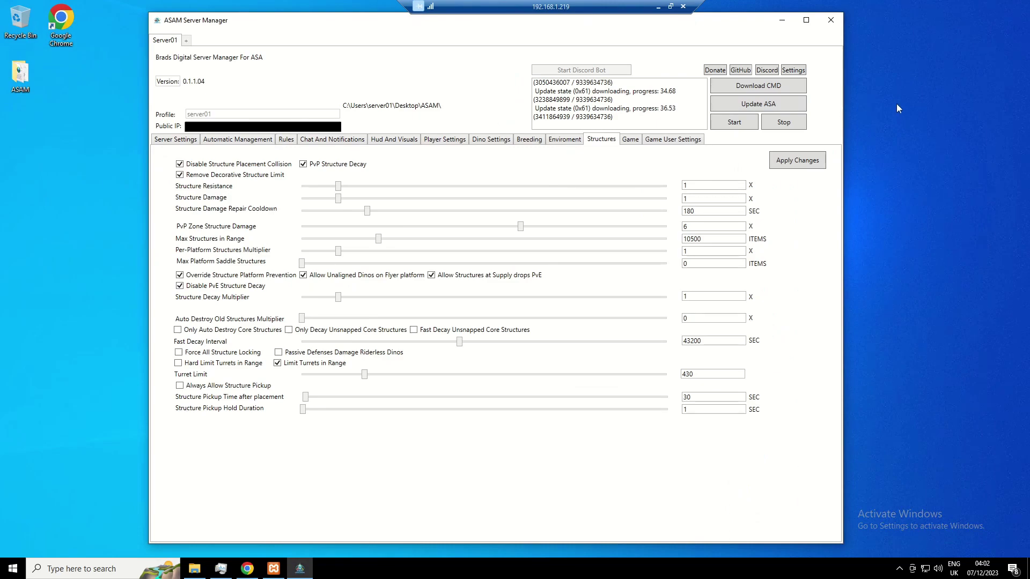
{"action": "left_click", "coordinate": [612, 116]}
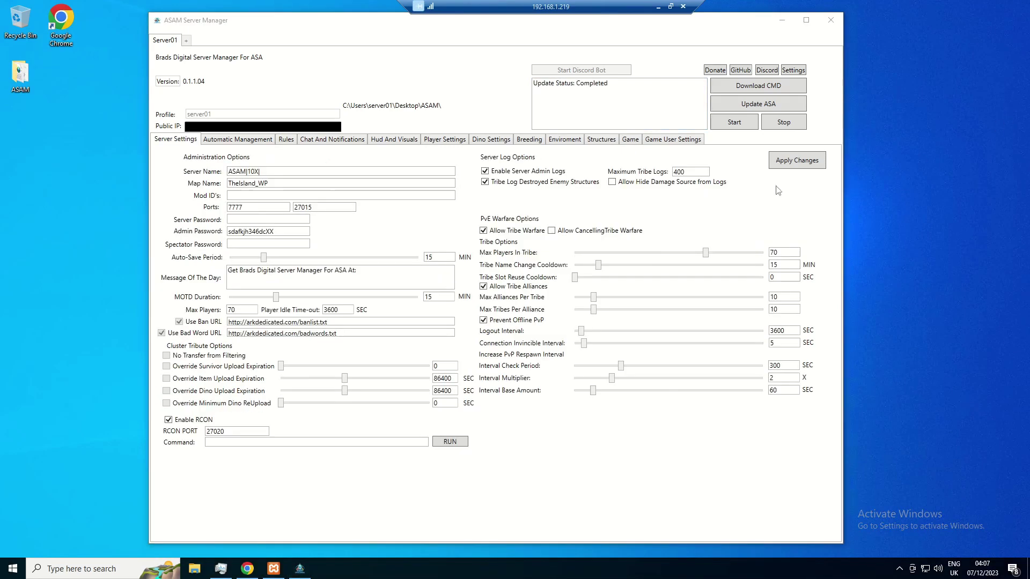
{"action": "left_click", "coordinate": [652, 107]}
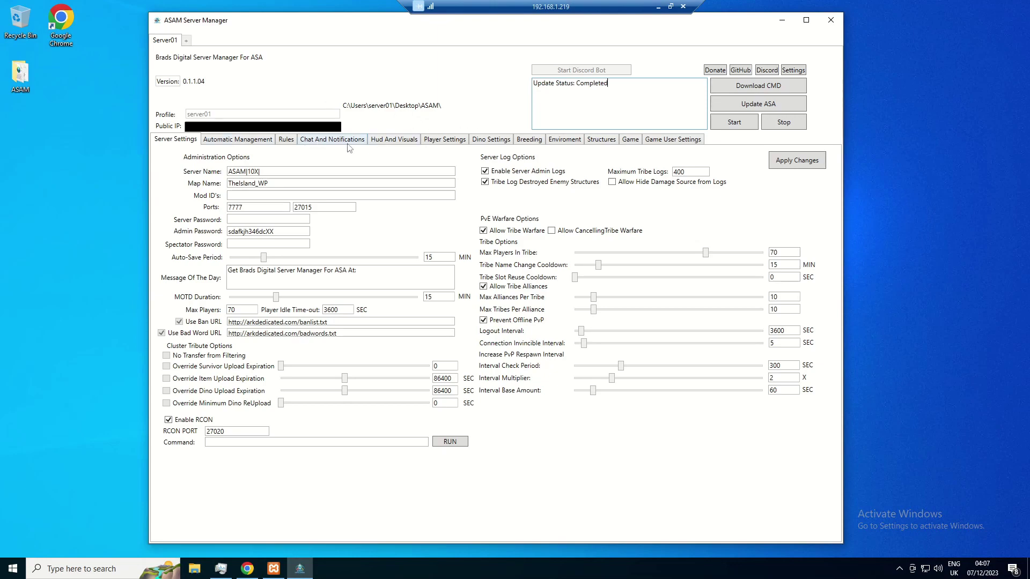
{"action": "left_click", "coordinate": [297, 196]}
{"action": "left_click", "coordinate": [107, 184]}
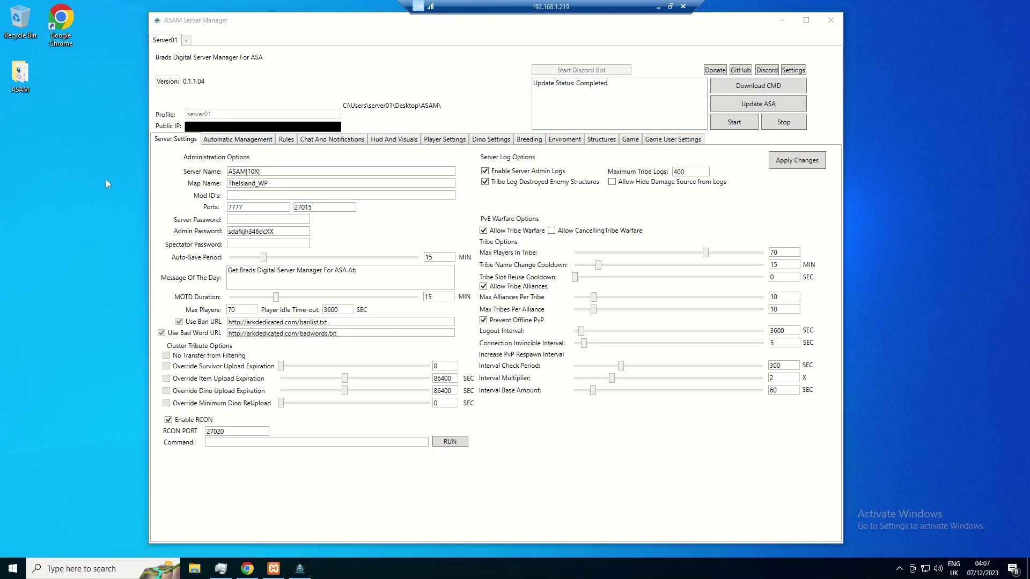
Switch to Chrome and examine the description and project details of Pelayori's Cryo Storage on CurseForge
{"action": "left_click", "coordinate": [247, 568]}
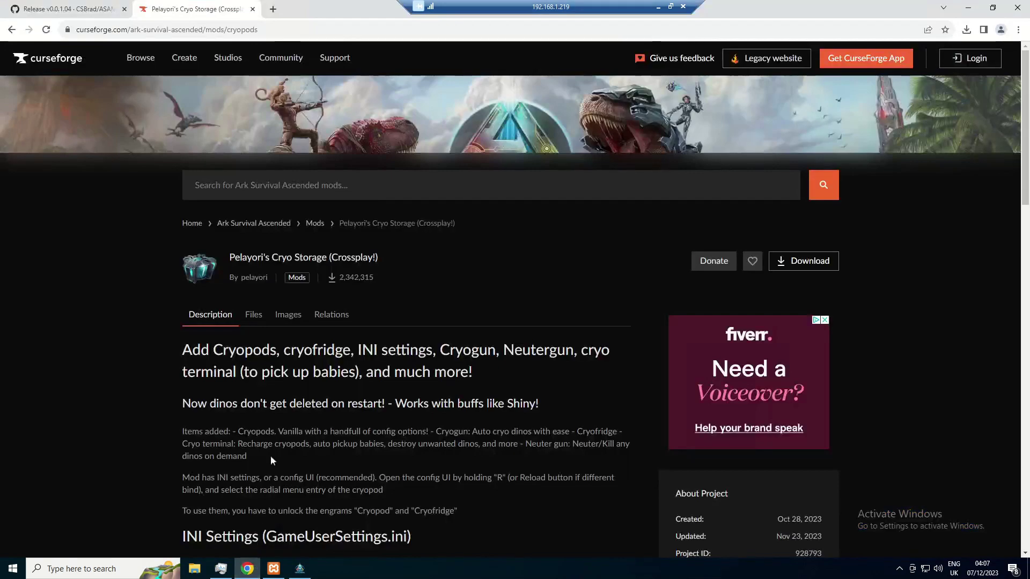
{"action": "scroll", "coordinate": [432, 314], "scroll_direction": "down", "scroll_amount": 4}
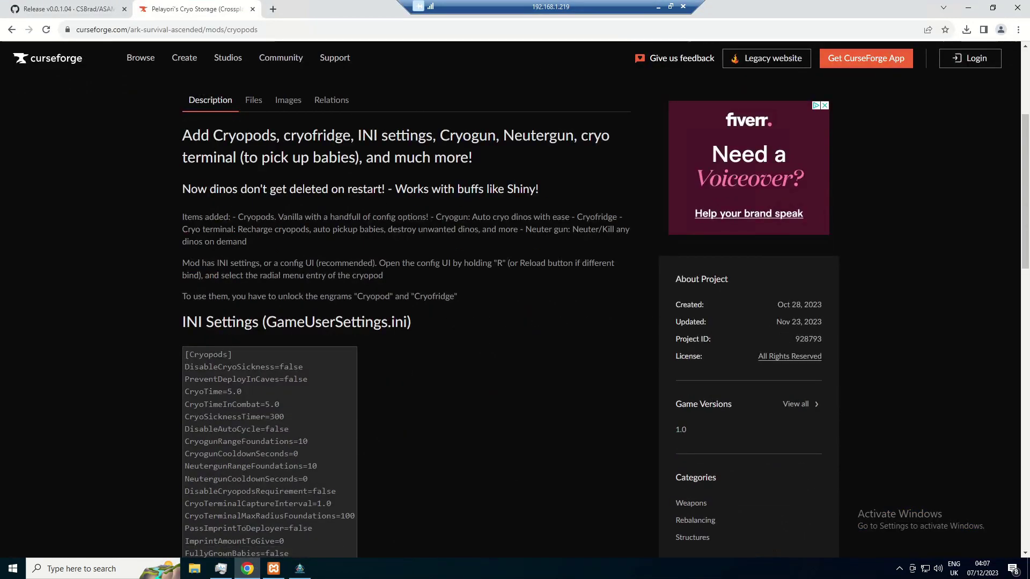
{"action": "scroll", "coordinate": [478, 284], "scroll_direction": "up", "scroll_amount": 2}
{"action": "scroll", "coordinate": [478, 284], "scroll_direction": "up", "scroll_amount": 2}
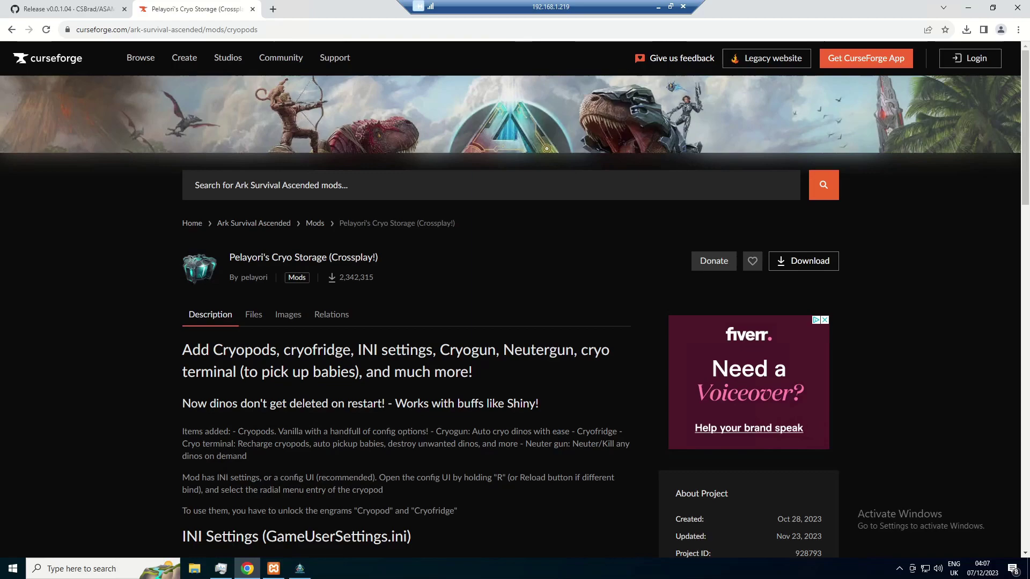
{"action": "scroll", "coordinate": [402, 236], "scroll_direction": "down", "scroll_amount": 2}
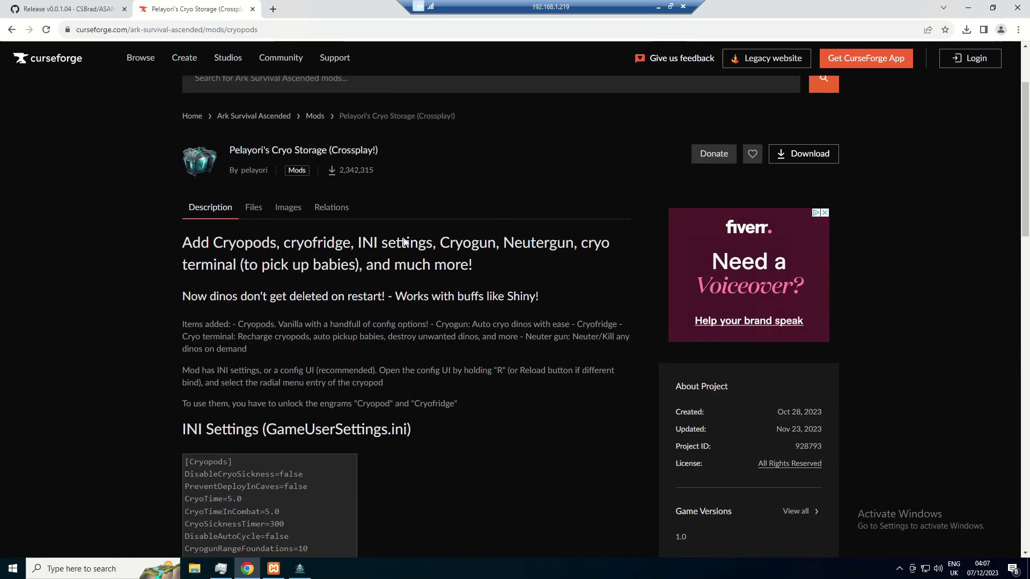
{"action": "scroll", "coordinate": [191, 168], "scroll_direction": "up", "scroll_amount": 2}
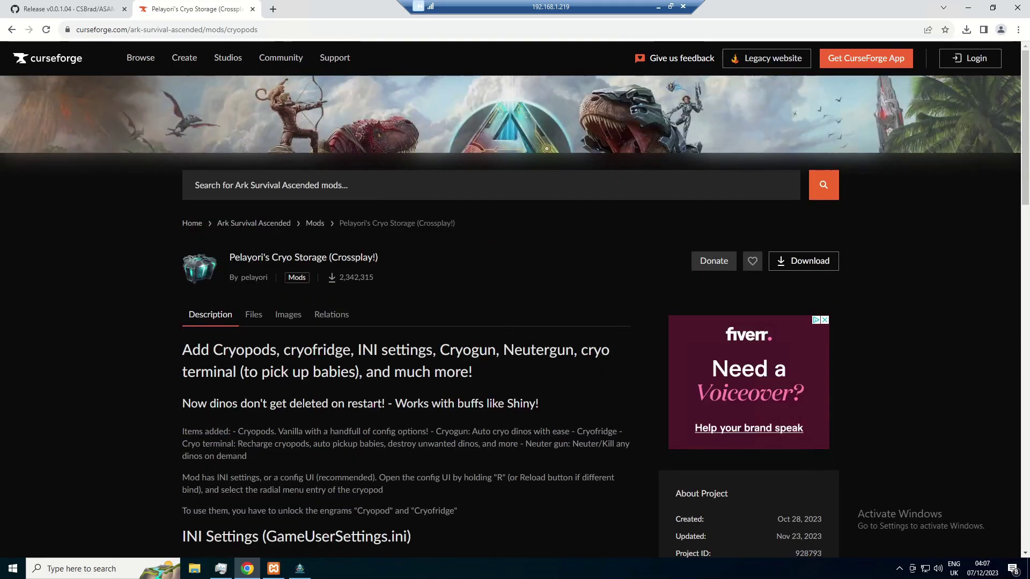
{"action": "scroll", "coordinate": [754, 374], "scroll_direction": "down", "scroll_amount": 3}
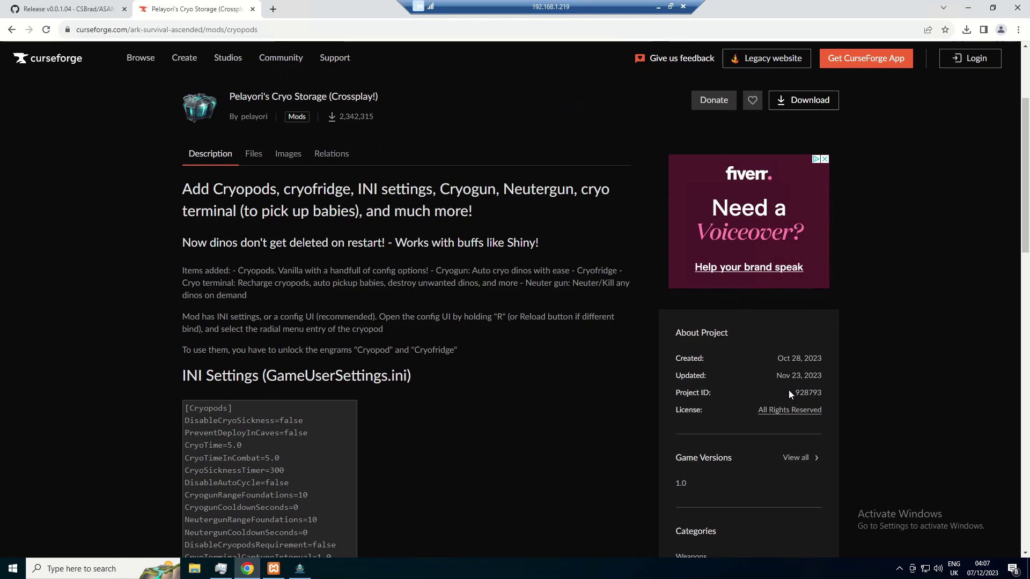
Copy the mod's project ID 928793 and enter it as the server's mod ID in the server manager
{"action": "double_click", "coordinate": [809, 392]}
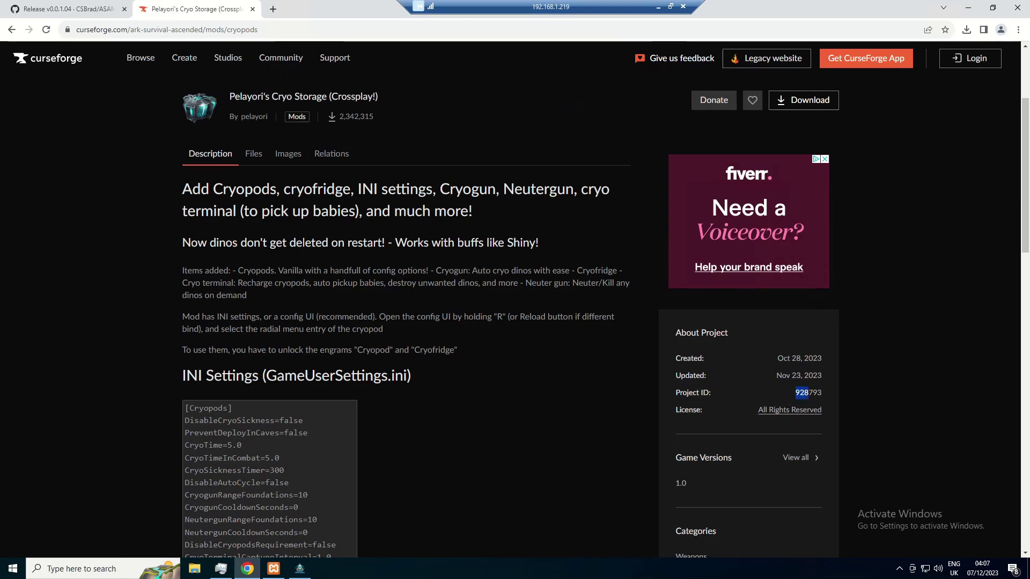
{"action": "right_click", "coordinate": [808, 394]}
{"action": "left_click", "coordinate": [824, 401]}
{"action": "left_click", "coordinate": [745, 380]}
{"action": "left_click", "coordinate": [968, 7]}
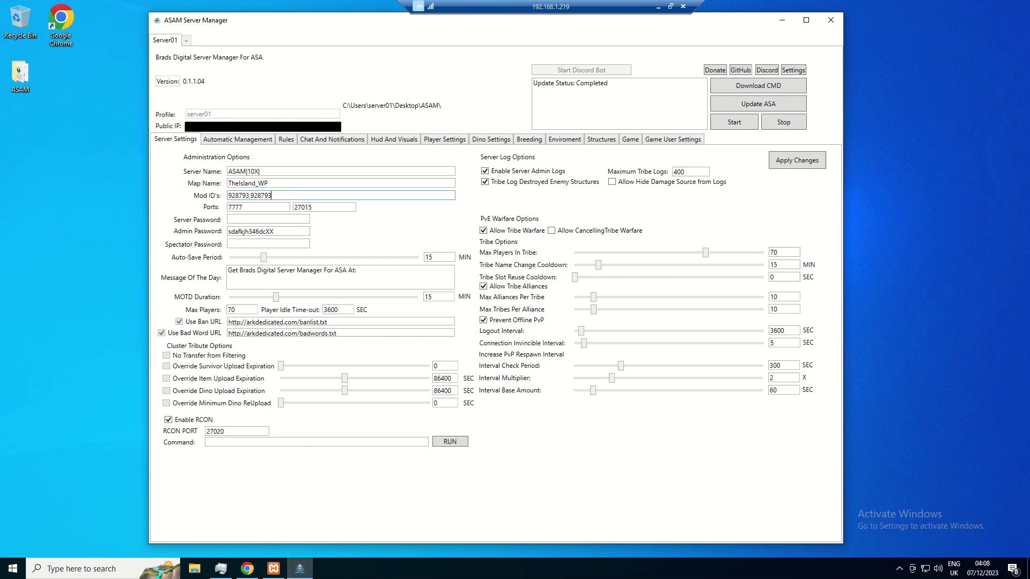
{"action": "left_click", "coordinate": [90, 193]}
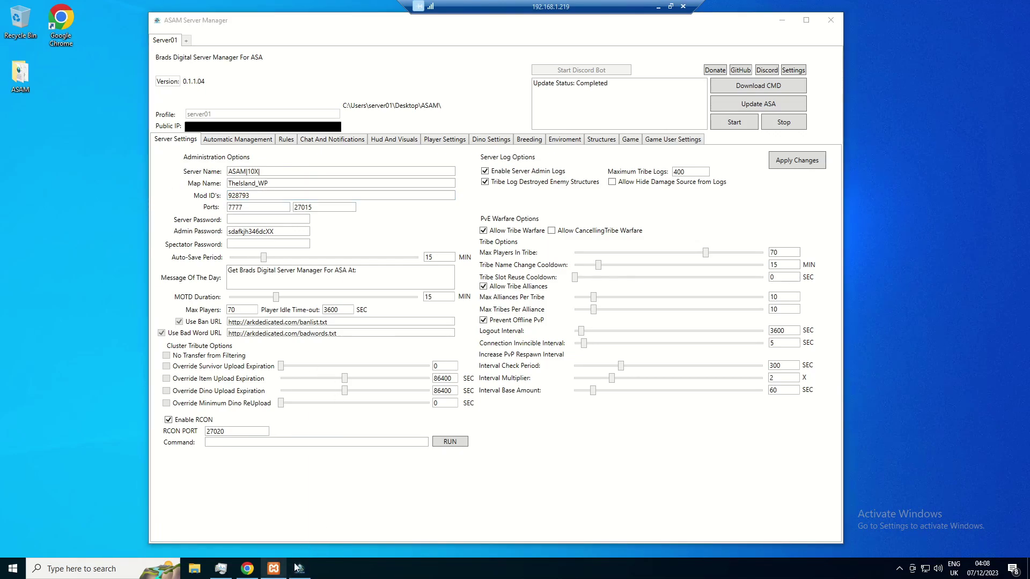
Copy the [Cryopods] INI settings block from the CurseForge mod page in Chrome and return to the server manager
{"action": "left_click", "coordinate": [247, 569]}
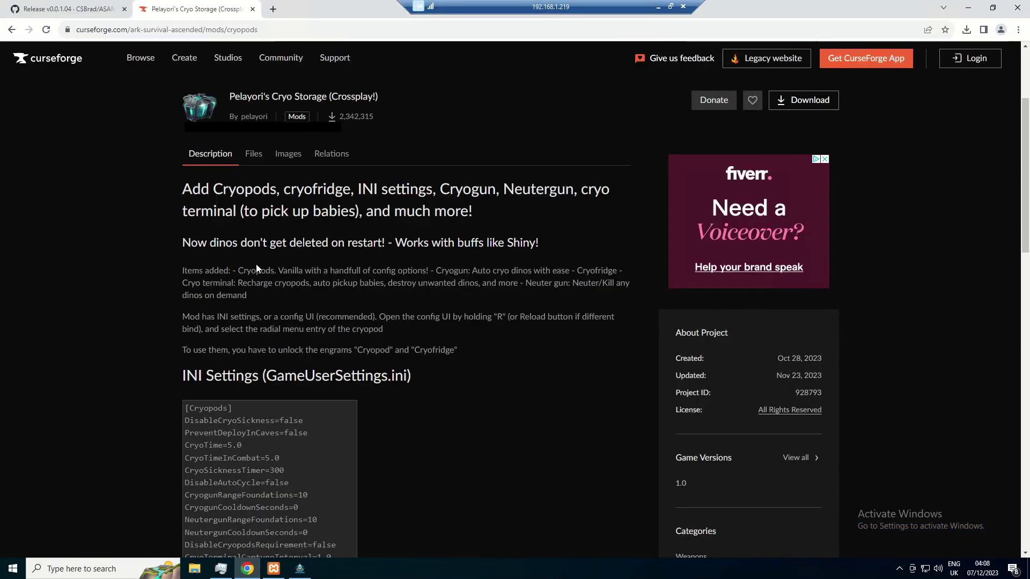
{"action": "left_click_drag", "start_coordinate": [185, 243], "coordinate": [294, 304]}
{"action": "left_click", "coordinate": [309, 303]}
{"action": "scroll", "coordinate": [310, 303], "scroll_direction": "down", "scroll_amount": 4}
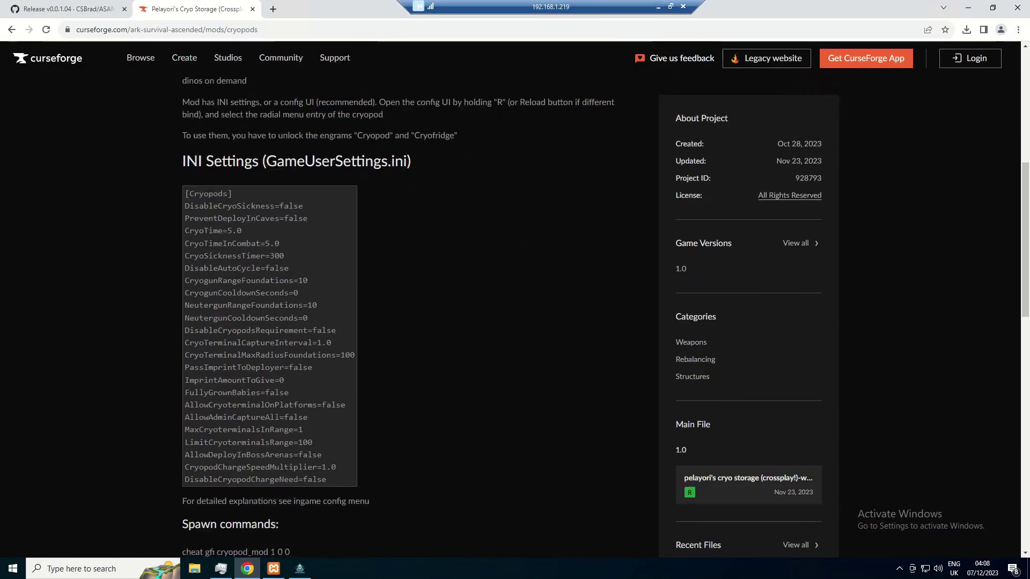
{"action": "left_click_drag", "start_coordinate": [329, 487], "coordinate": [184, 192]}
{"action": "left_click", "coordinate": [339, 232]}
{"action": "left_click_drag", "start_coordinate": [331, 485], "coordinate": [184, 192]}
{"action": "left_click", "coordinate": [318, 286]}
{"action": "left_click_drag", "start_coordinate": [263, 161], "coordinate": [418, 161]}
{"action": "left_click", "coordinate": [411, 224]}
{"action": "left_click", "coordinate": [300, 569]}
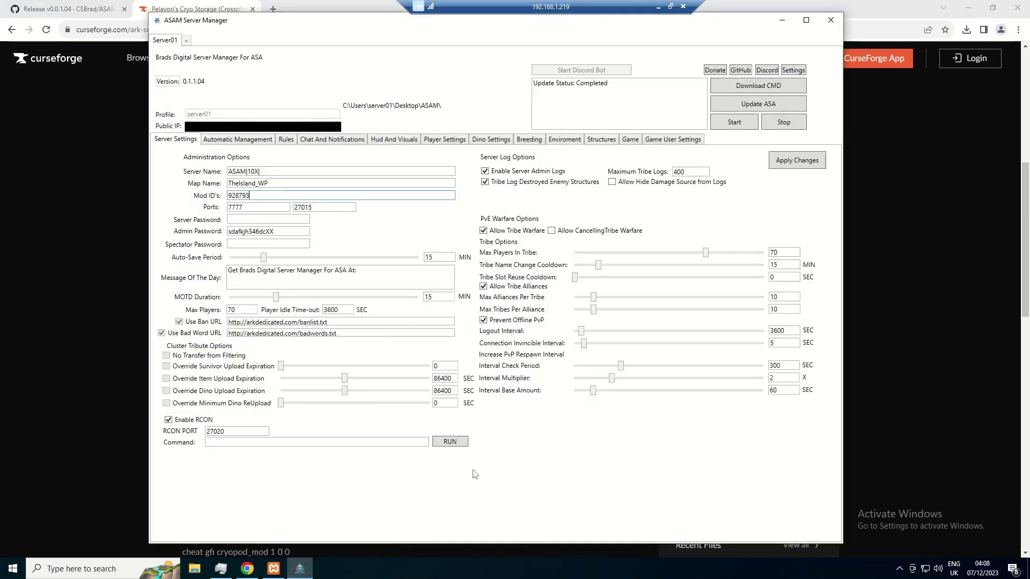
Apply the changes to the server settings and acknowledge the GameUserSettings.ini and Game.ini notices
{"action": "left_click", "coordinate": [676, 140]}
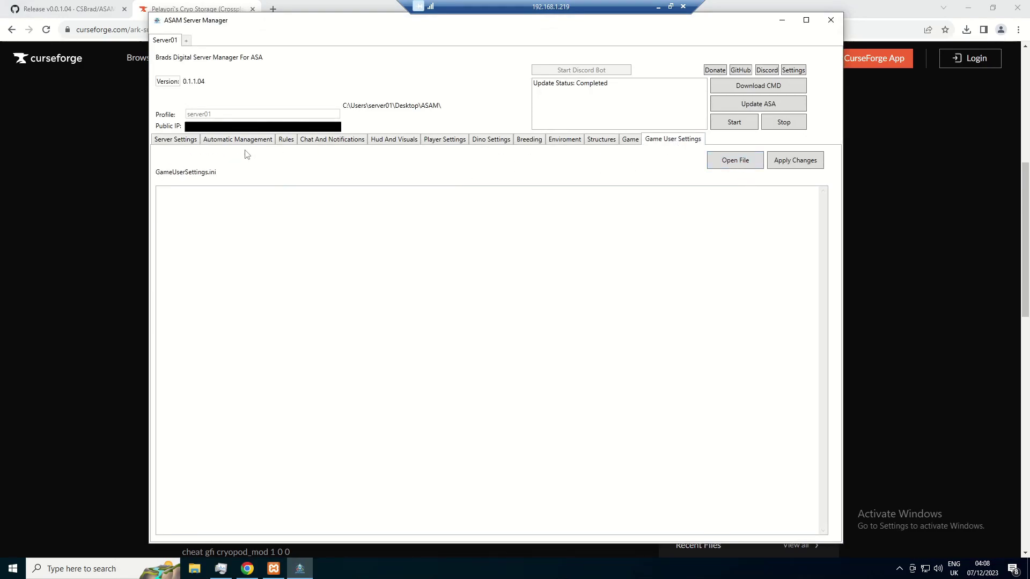
{"action": "left_click", "coordinate": [179, 140]}
{"action": "left_click", "coordinate": [808, 164]}
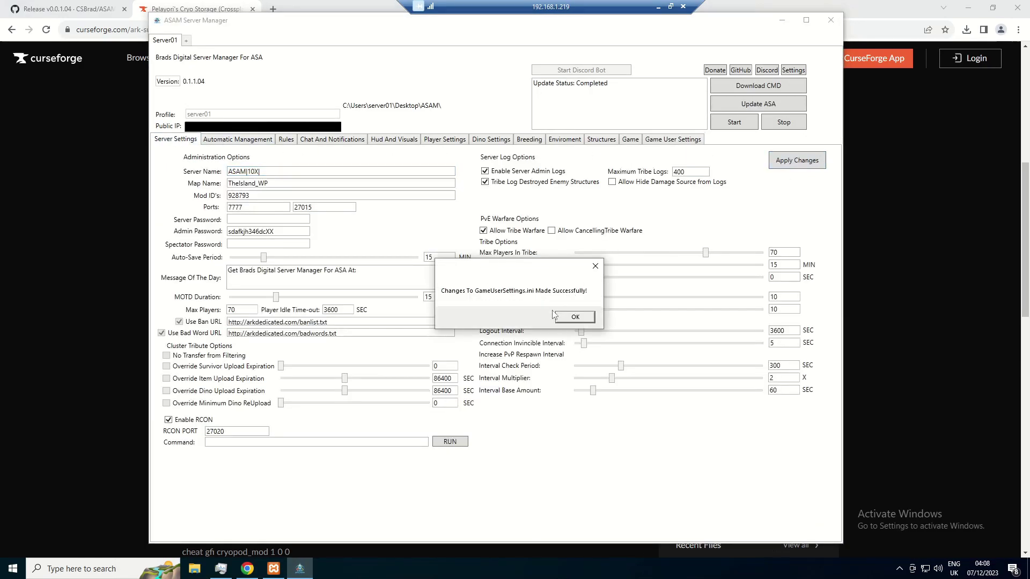
{"action": "left_click", "coordinate": [571, 317]}
{"action": "left_click", "coordinate": [569, 317]}
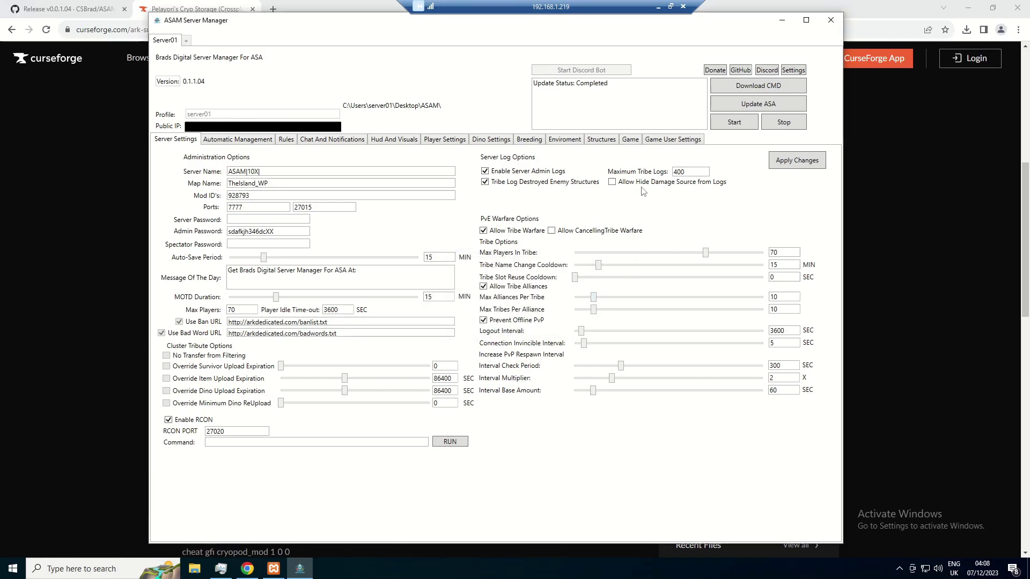
Paste the [Cryopods] block above [ServerSettings] in GameUserSettings.ini with a blank line between them, apply the changes and return to the server settings
{"action": "left_click", "coordinate": [673, 140]}
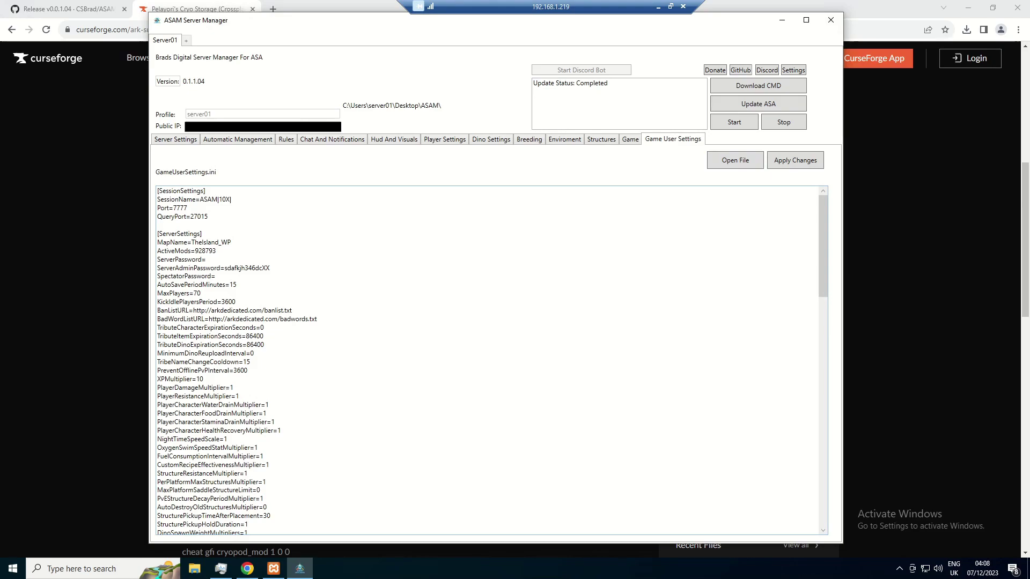
{"action": "key", "text": "ctrl+v"}
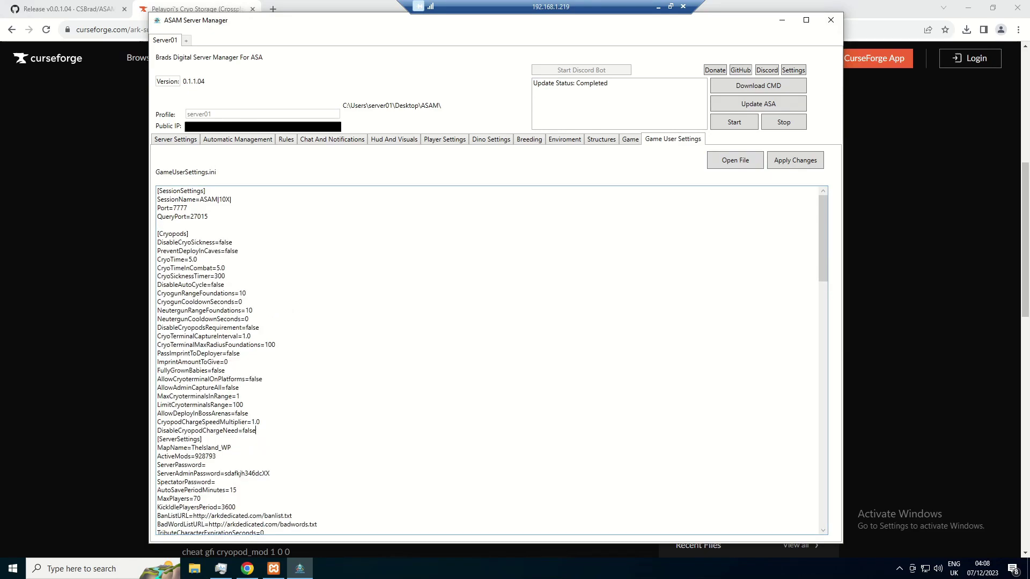
{"action": "key", "text": "Return"}
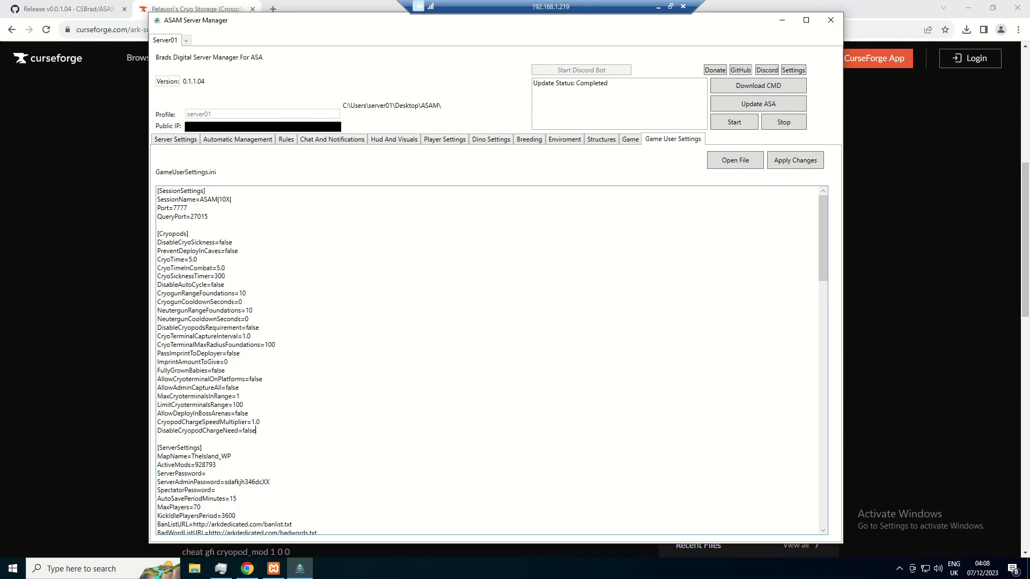
{"action": "left_click_drag", "start_coordinate": [256, 430], "coordinate": [123, 211]}
{"action": "left_click", "coordinate": [275, 345]}
{"action": "left_click", "coordinate": [802, 162]}
{"action": "left_click", "coordinate": [538, 318]}
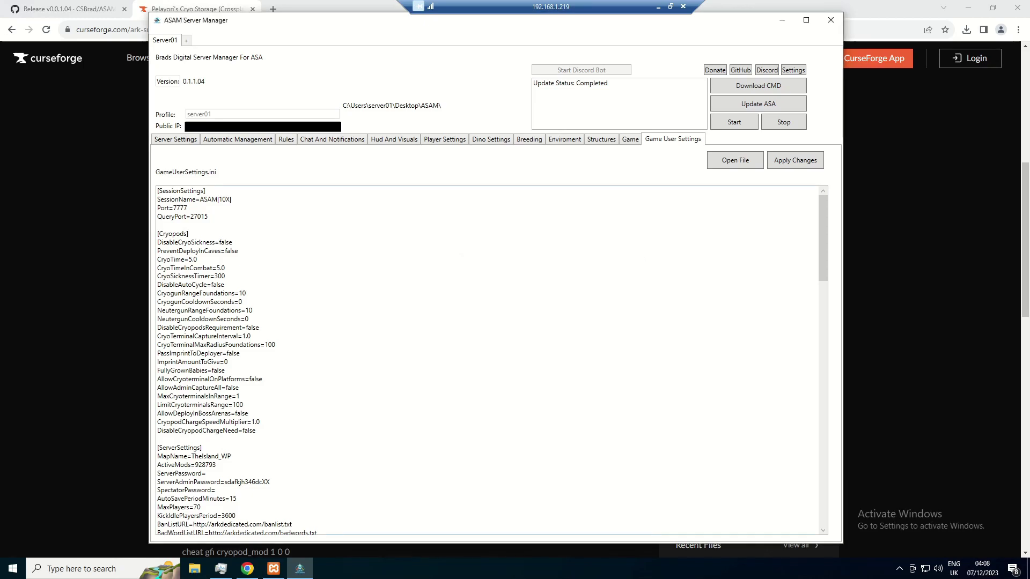
{"action": "left_click", "coordinate": [180, 139]}
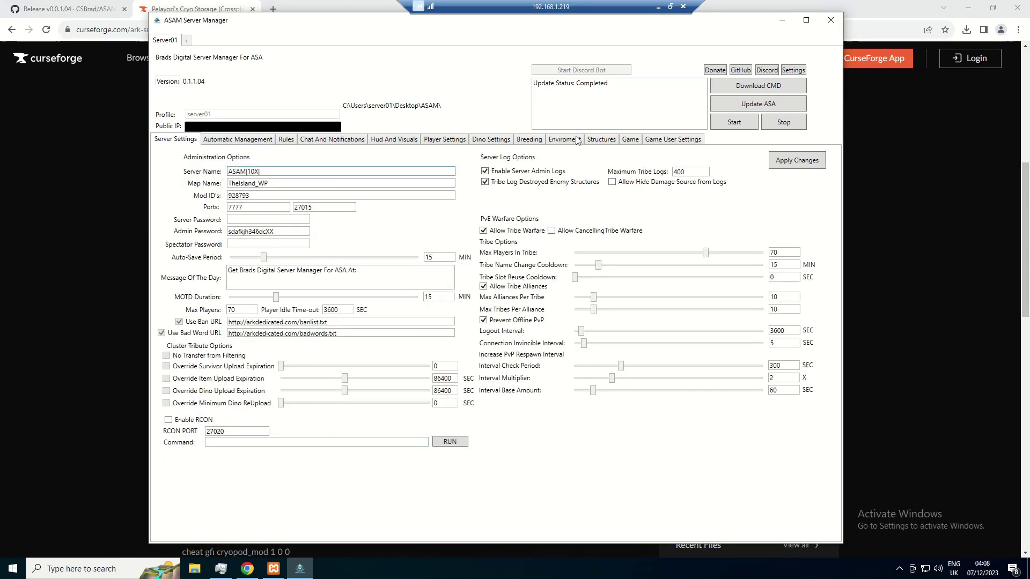
Enable RCON for the server, apply the changes and acknowledge the INI file notices
{"action": "left_click", "coordinate": [169, 419]}
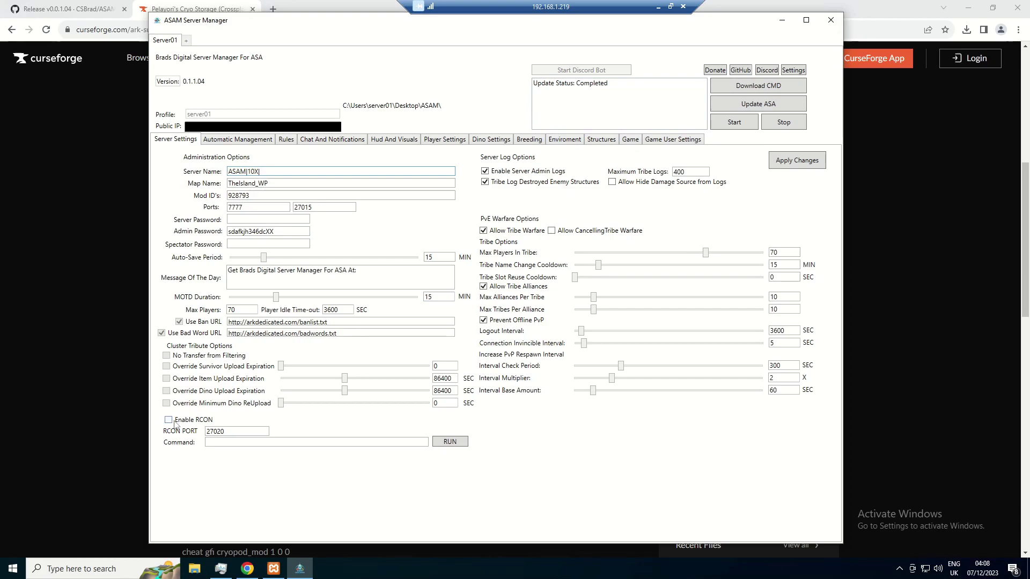
{"action": "left_click", "coordinate": [796, 165]}
{"action": "left_click", "coordinate": [563, 319]}
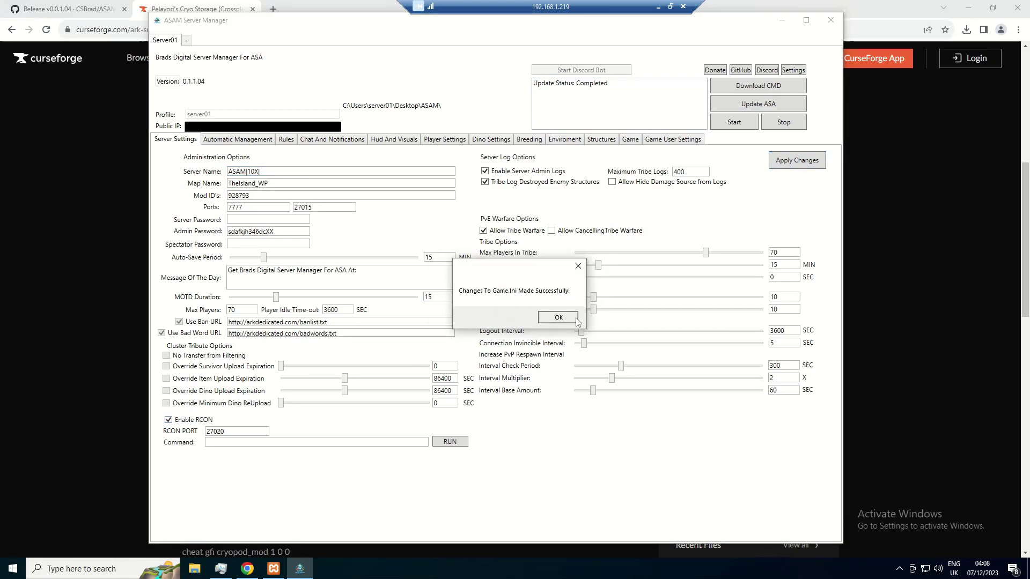
{"action": "left_click", "coordinate": [563, 319]}
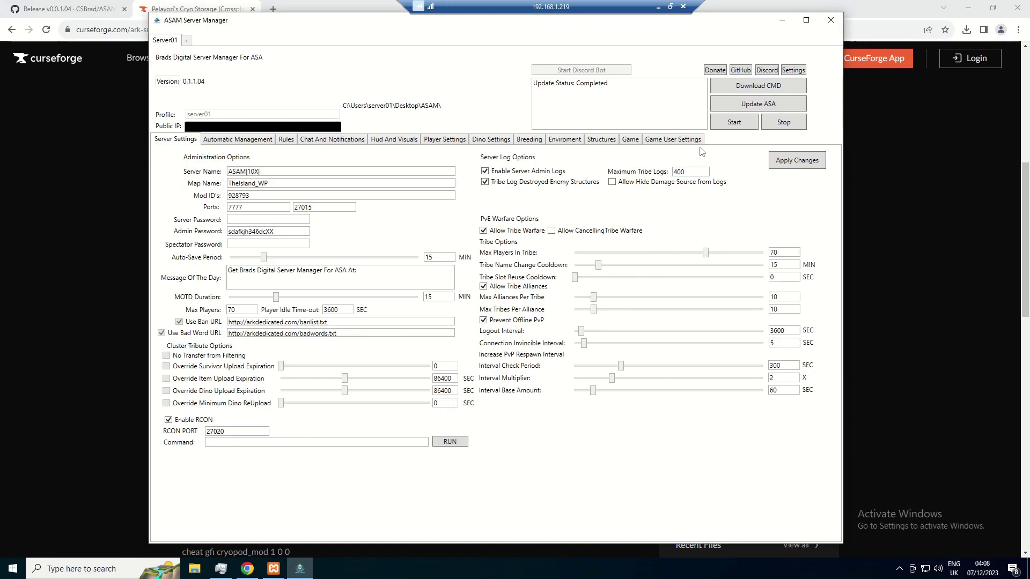
Move the server manager window aside, start the server and inspect the latest startup entries in its console
{"action": "left_click_drag", "start_coordinate": [542, 26], "coordinate": [706, 22]}
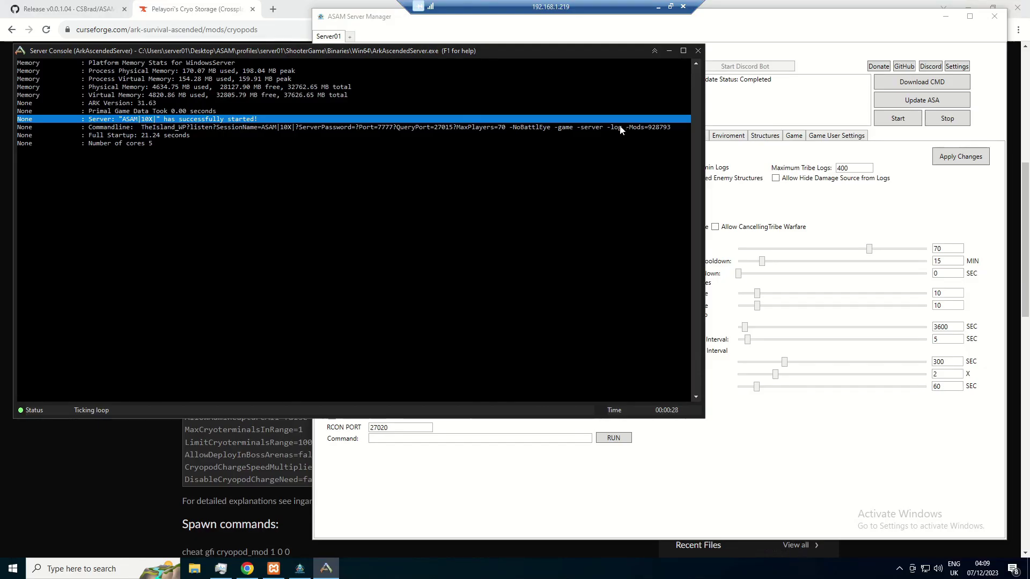
{"action": "left_click", "coordinate": [153, 152]}
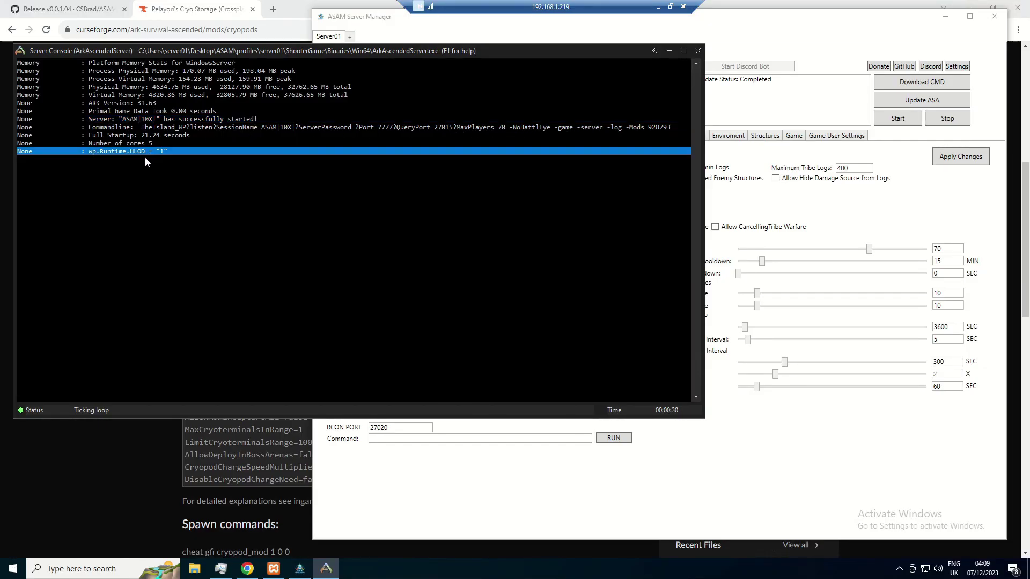
Minimize the remote session, launch ARK: Survival Ascended from the Steam library and close the Steam window
{"action": "left_click", "coordinate": [658, 6]}
{"action": "left_click", "coordinate": [279, 566]}
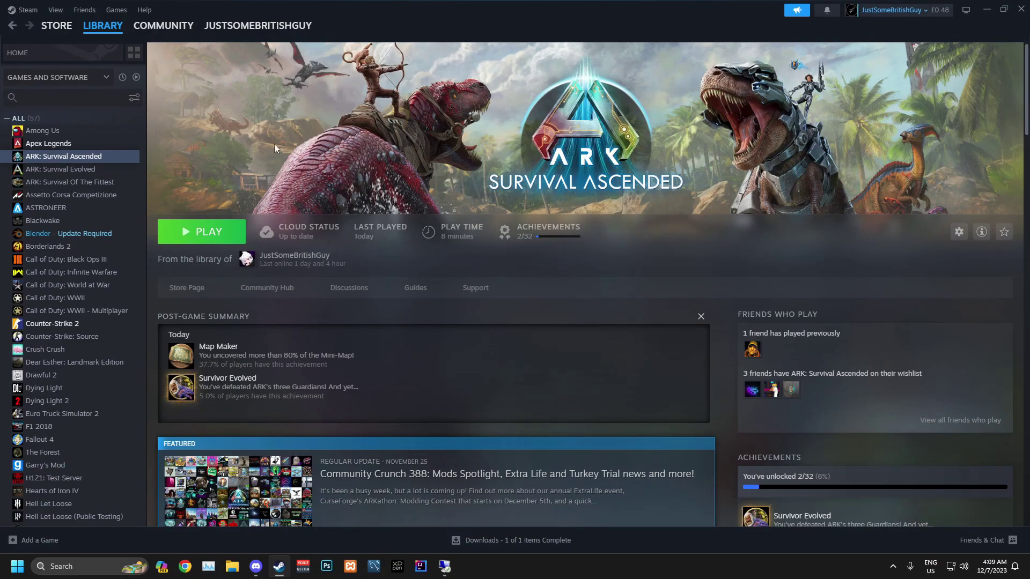
{"action": "left_click", "coordinate": [213, 230]}
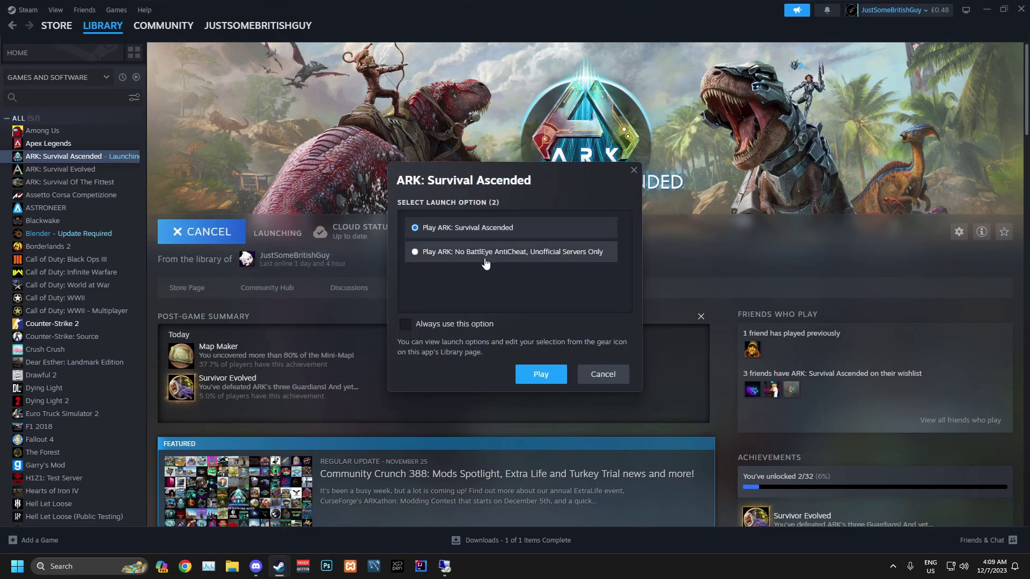
{"action": "left_click", "coordinate": [553, 376]}
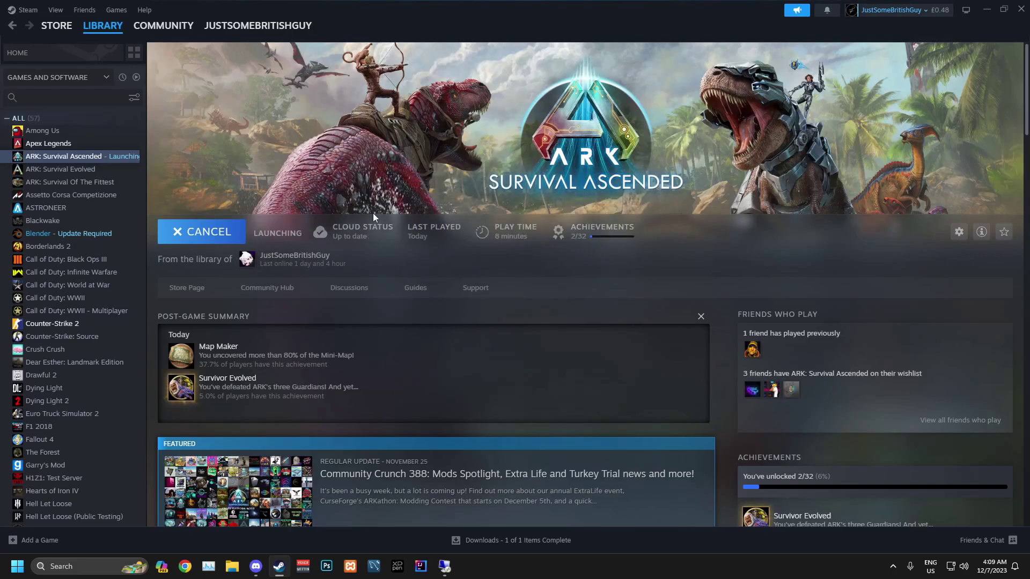
{"action": "left_click", "coordinate": [1021, 9]}
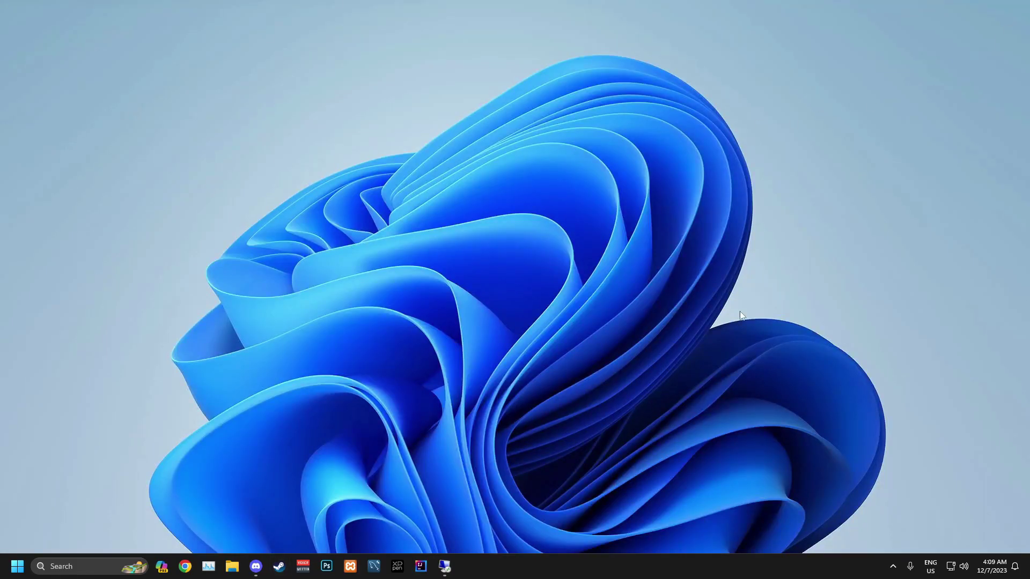
Return to the remote session to check the configured server name in the server manager, then minimize the session
{"action": "left_click", "coordinate": [445, 567]}
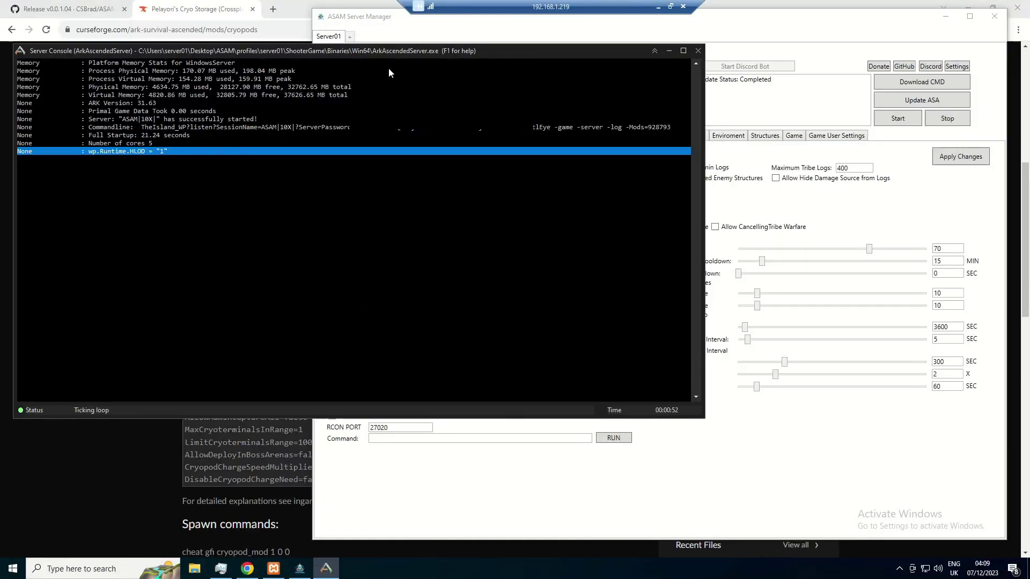
{"action": "left_click", "coordinate": [376, 29]}
{"action": "left_click_drag", "start_coordinate": [448, 168], "coordinate": [365, 172]}
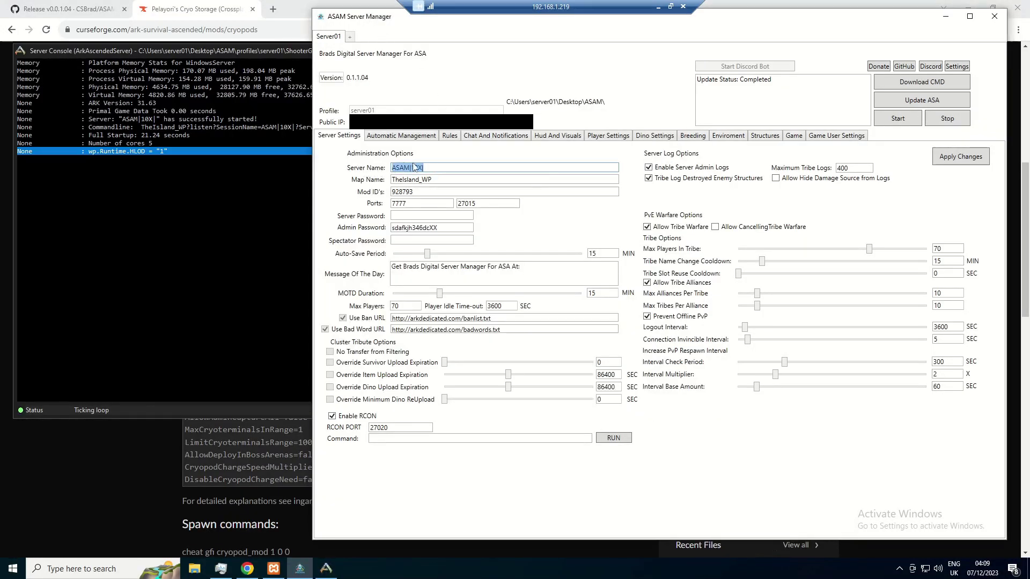
{"action": "left_click", "coordinate": [657, 7]}
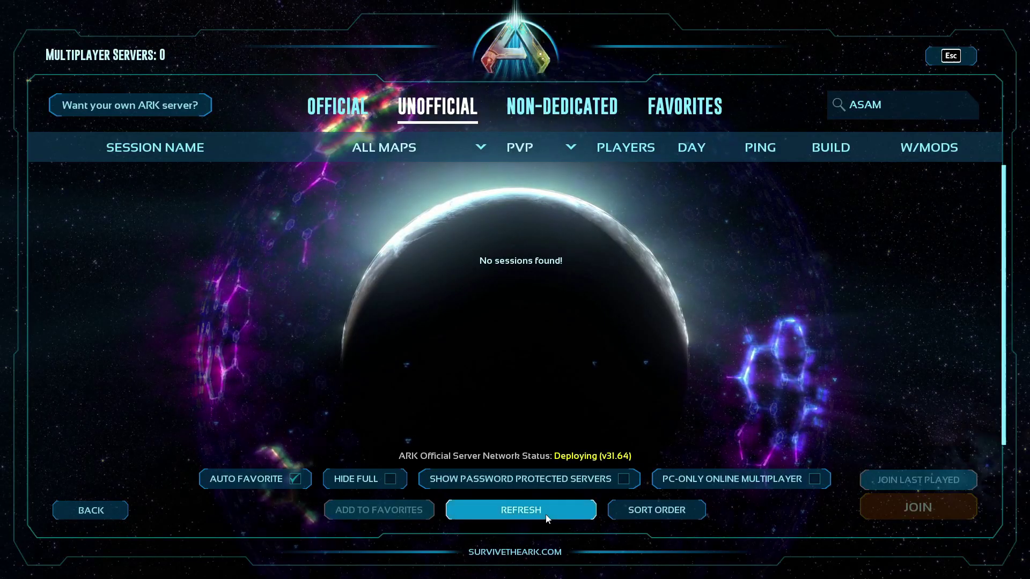
Refresh the unofficial server list filtered by ASAM and join the ASAM|10X| server with its required Cryo Storage mod
{"action": "left_click", "coordinate": [546, 514]}
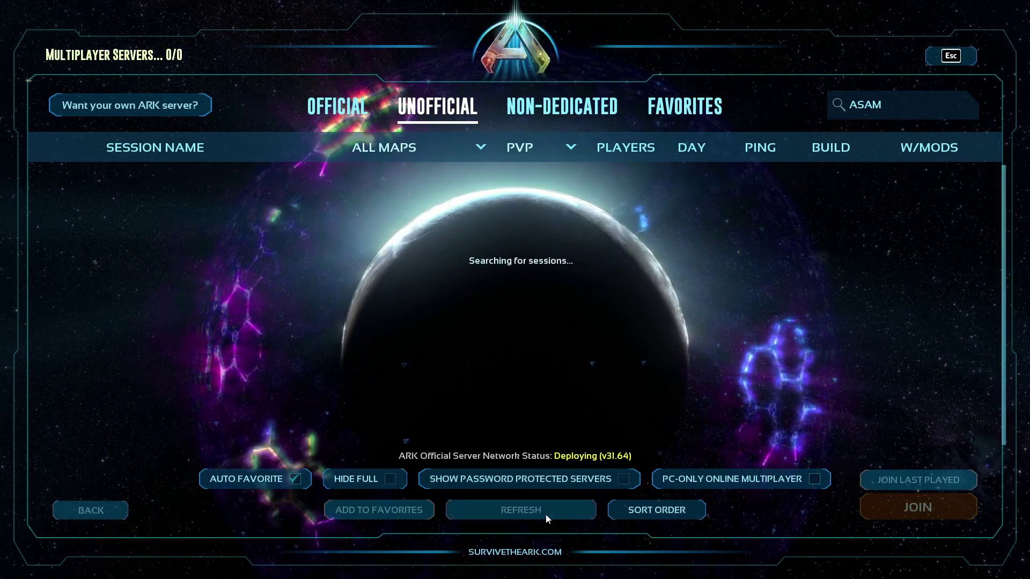
{"action": "double_click", "coordinate": [343, 173]}
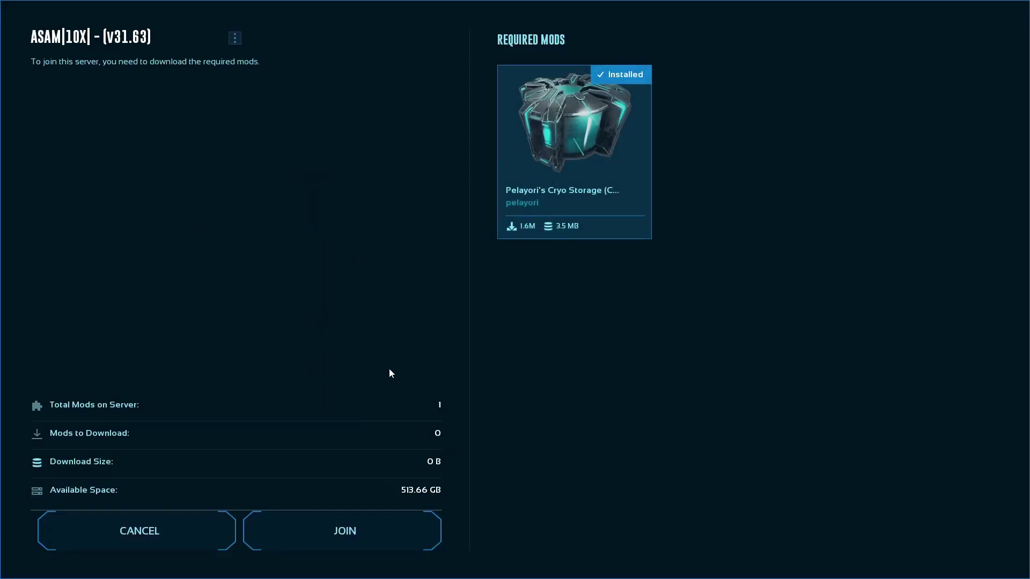
{"action": "left_click", "coordinate": [384, 531]}
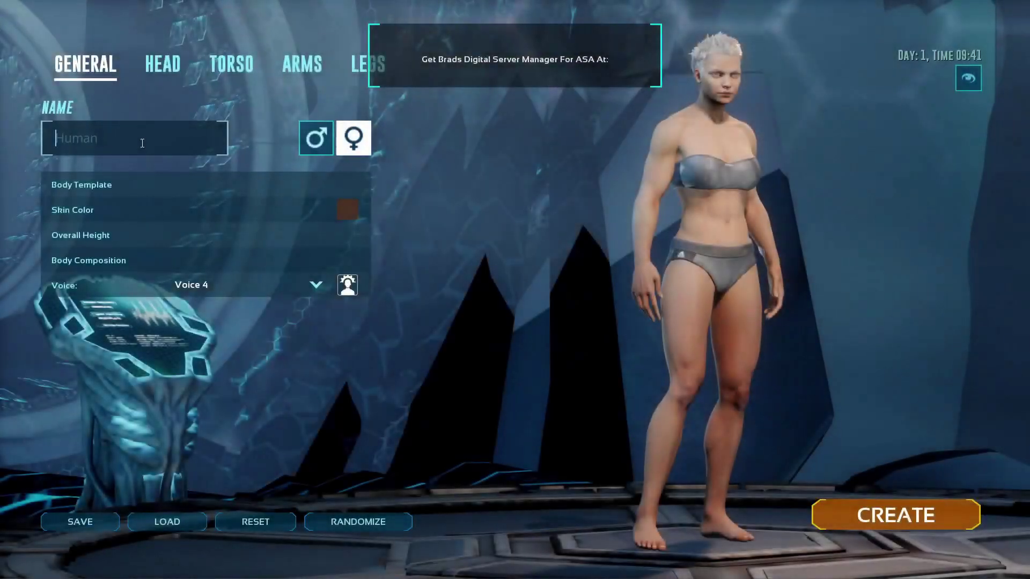
Create the survivor with the default appearance and spawn in North Zone 2 of The Island
{"action": "left_click", "coordinate": [869, 515]}
{"action": "left_click", "coordinate": [760, 188]}
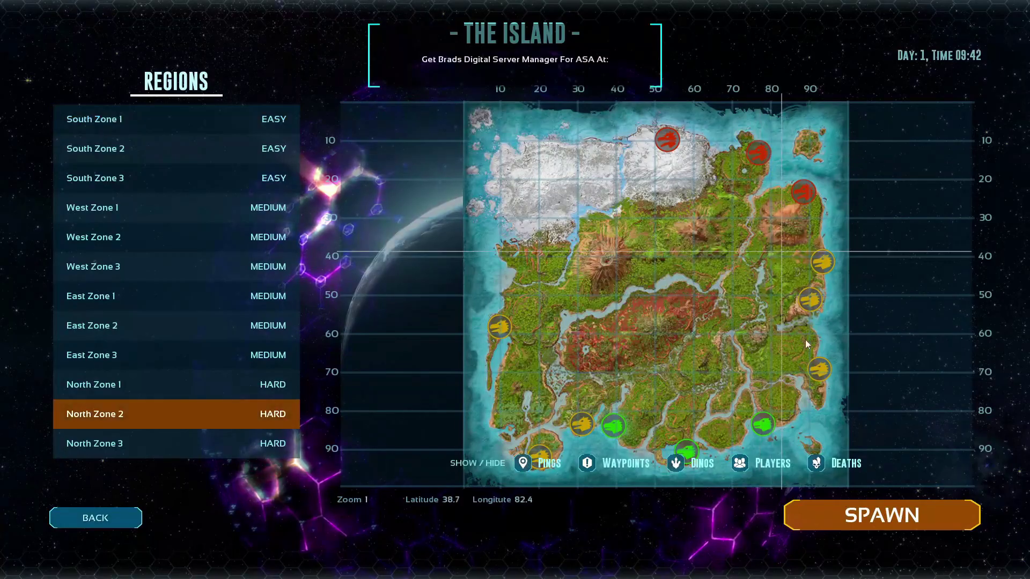
{"action": "left_click", "coordinate": [865, 503]}
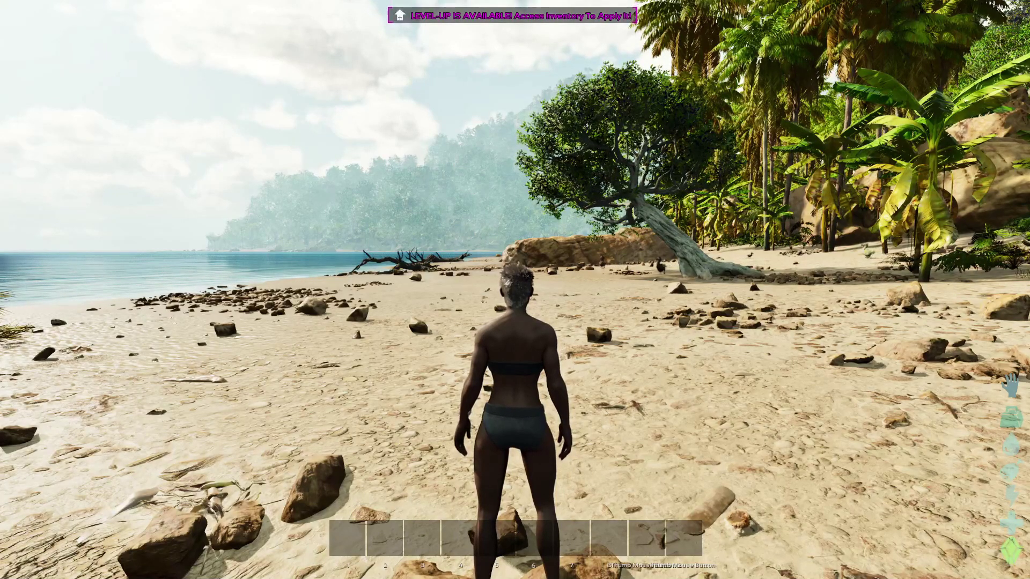
Sprint the survivor forward along the beach to try out the server
{"action": "key", "text": "w"}
{"action": "key", "text": "shift"}
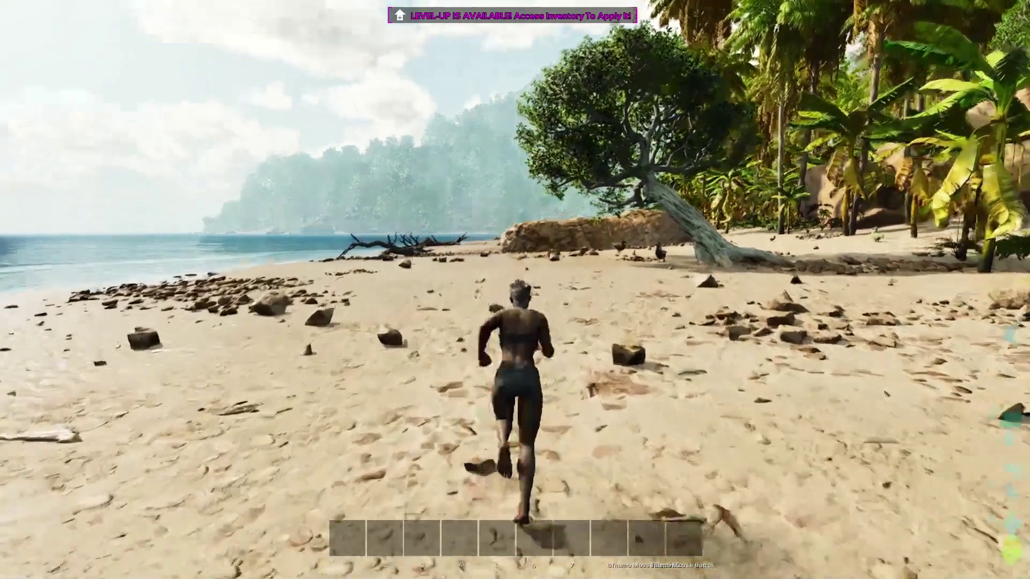